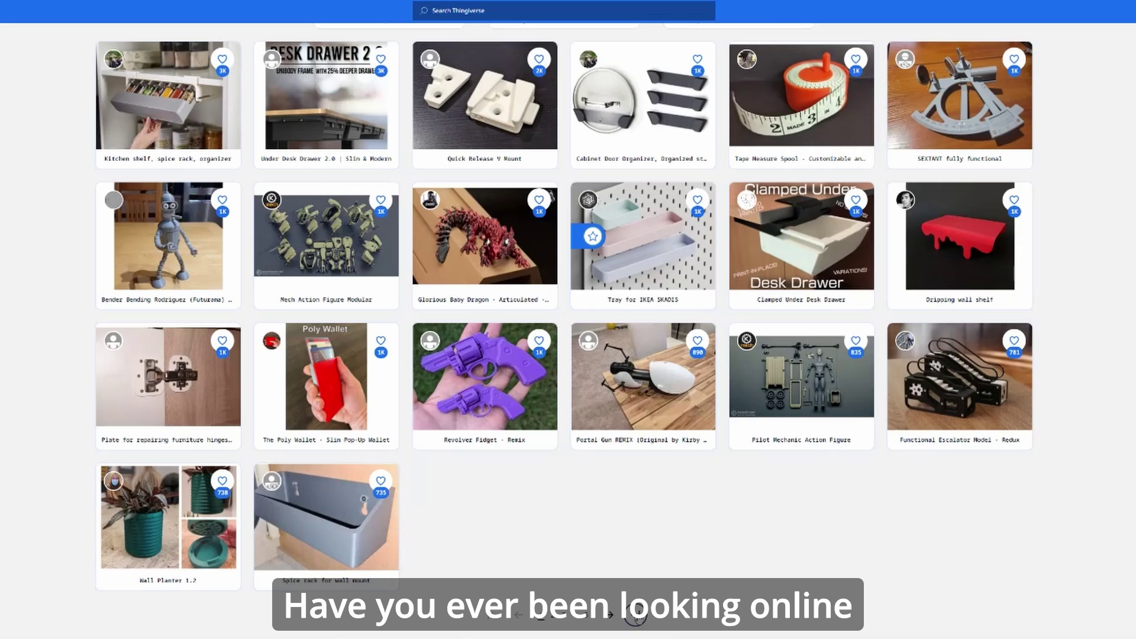
# Step: Jump to the last page of Thingiverse's popular models, then return to page 1
pyautogui.click(636, 615)
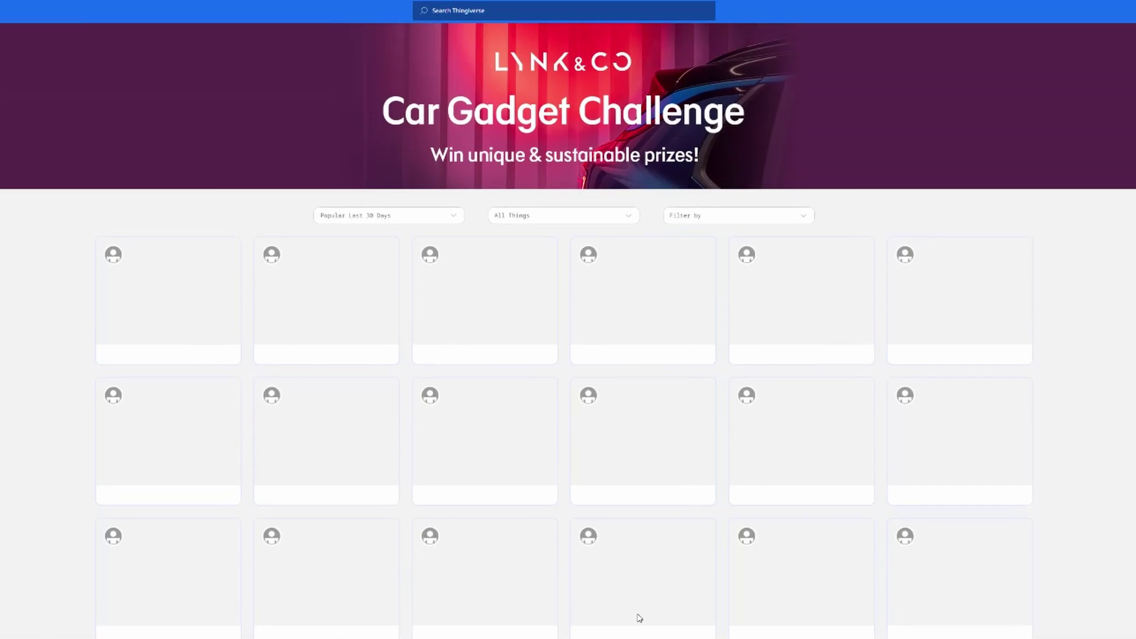
pyautogui.scroll(-1, 640, 619)
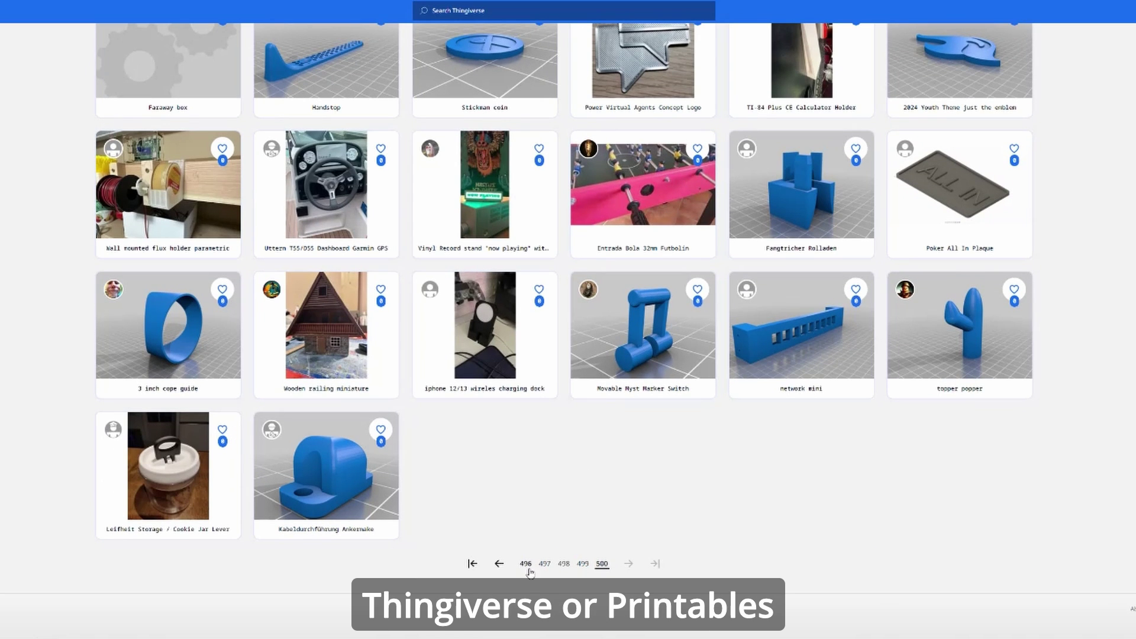
pyautogui.click(473, 563)
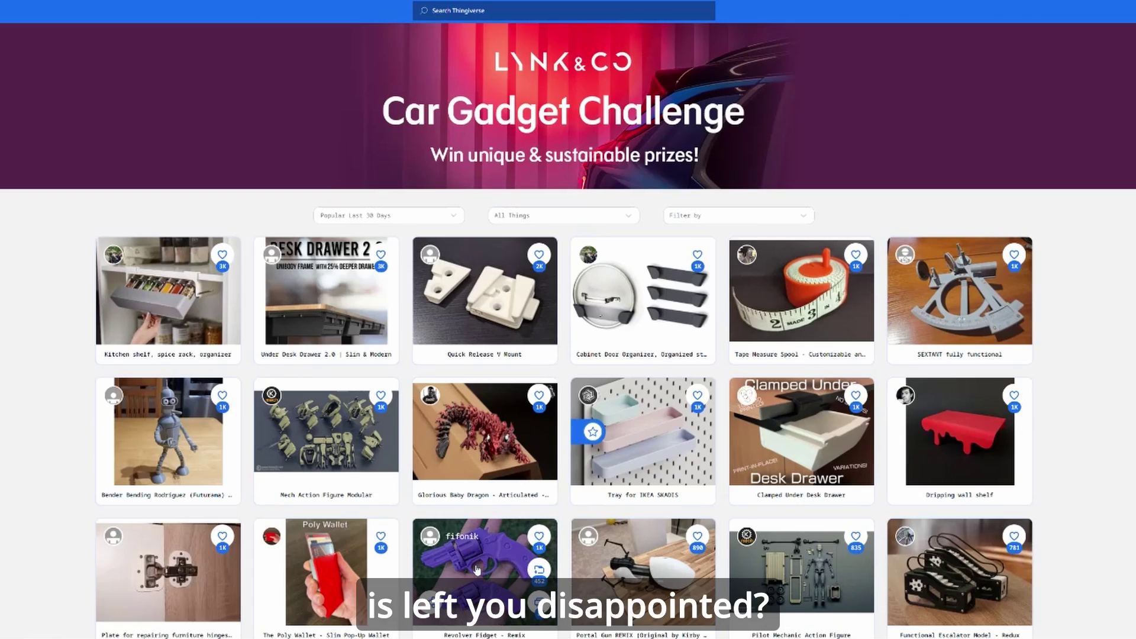
pyautogui.scroll(-3, 475, 568)
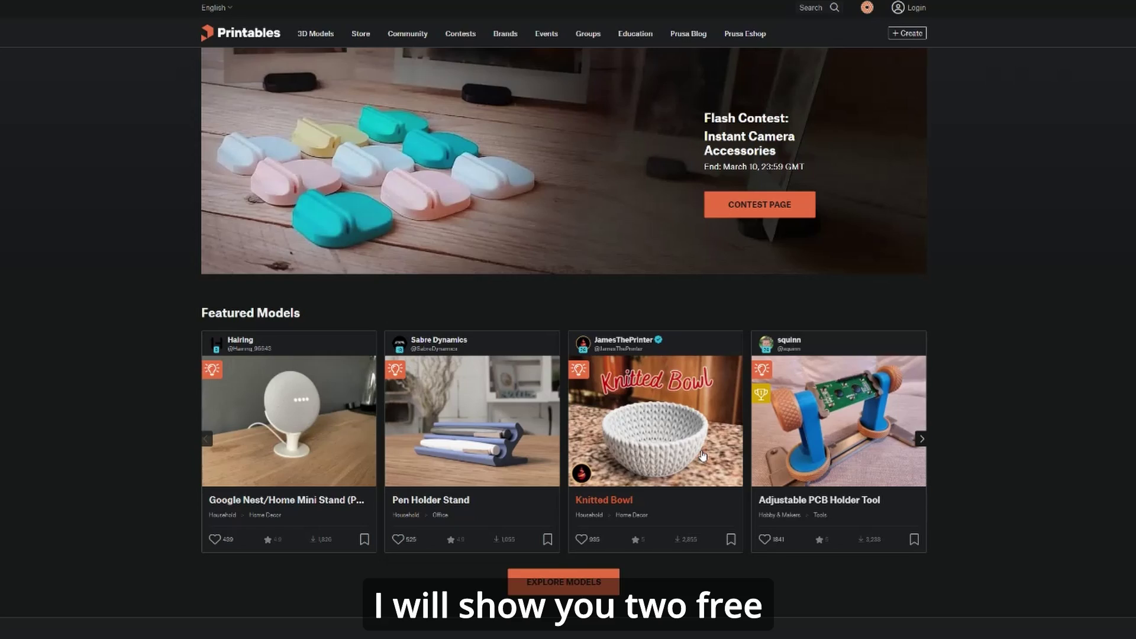
pyautogui.scroll(-5, 703, 455)
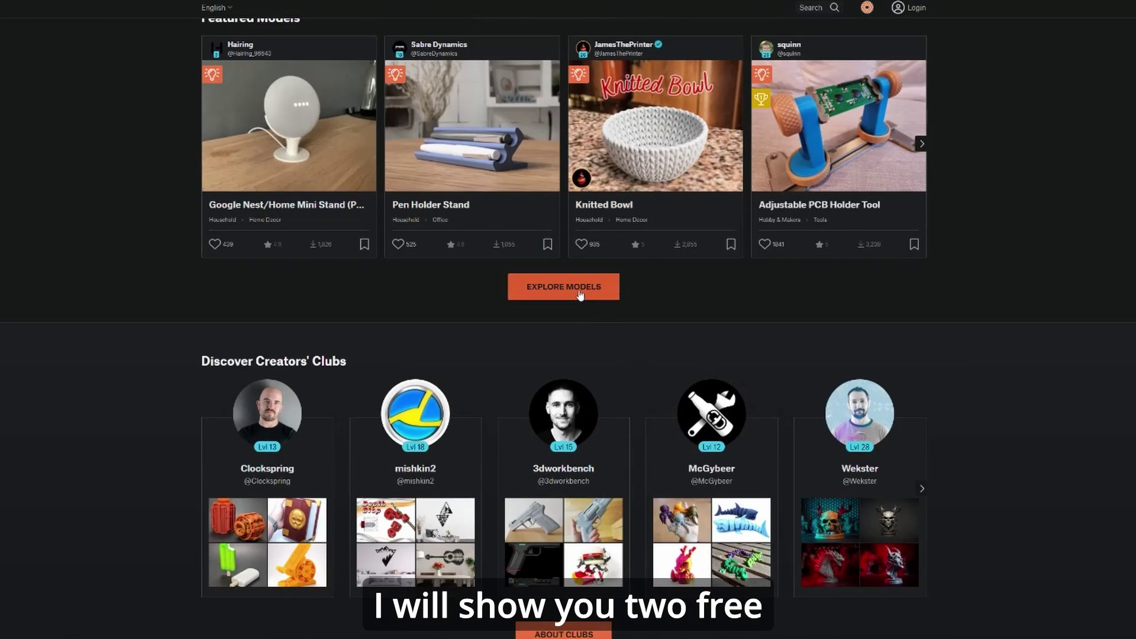
# Step: Scroll down through the Printables model grid beside the file-type and G-code filters
pyautogui.scroll(-8, 579, 293)
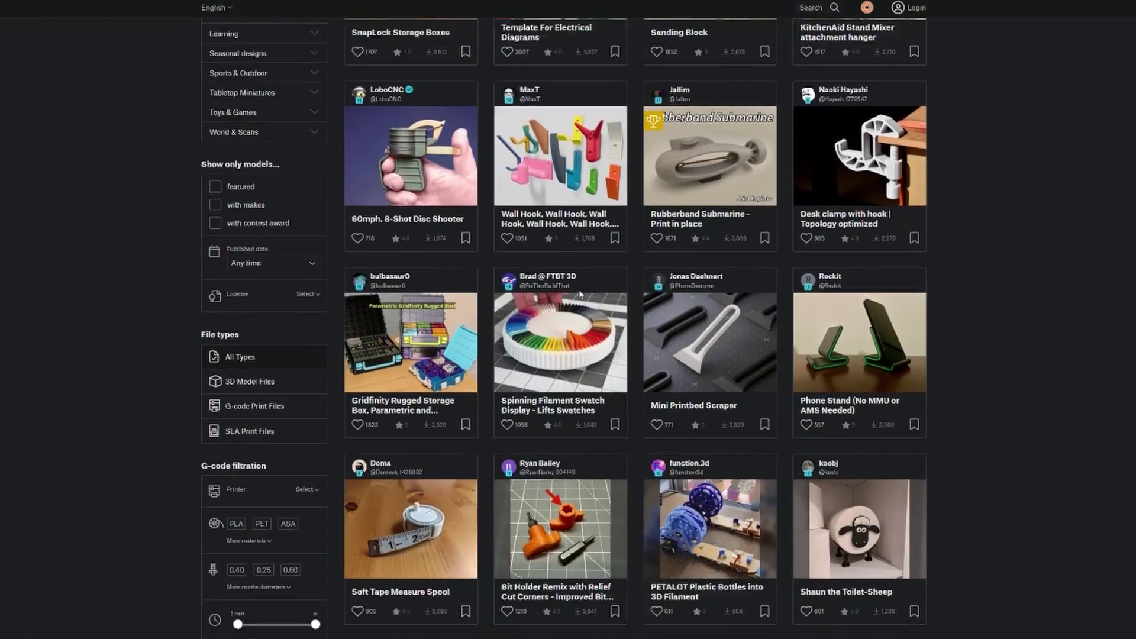
pyautogui.scroll(-18, 580, 294)
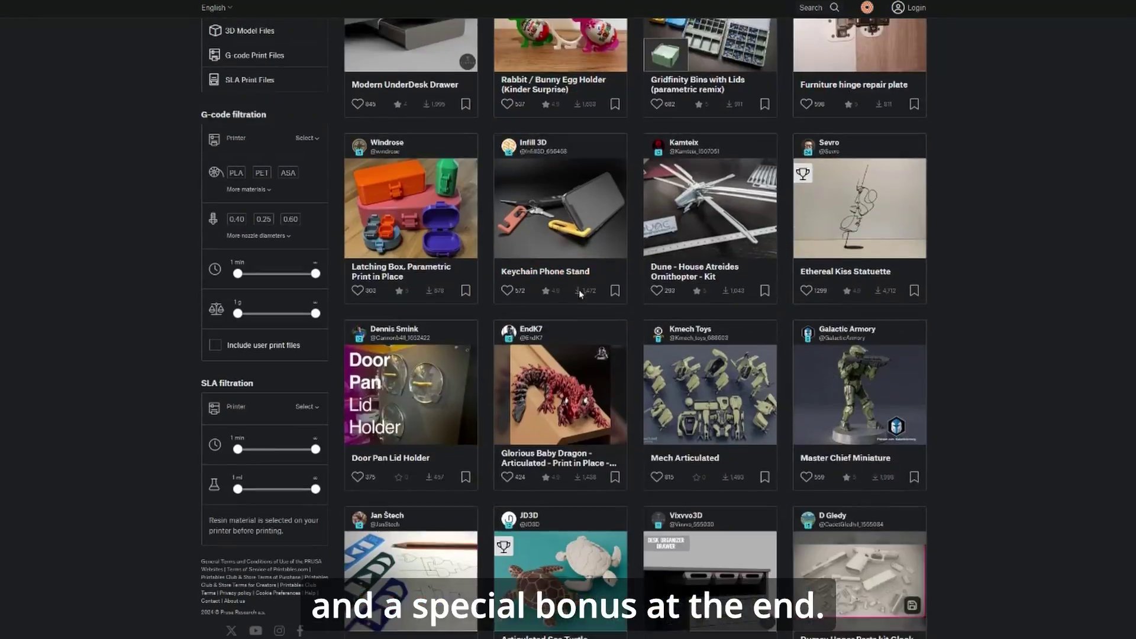
pyautogui.scroll(-16, 578, 289)
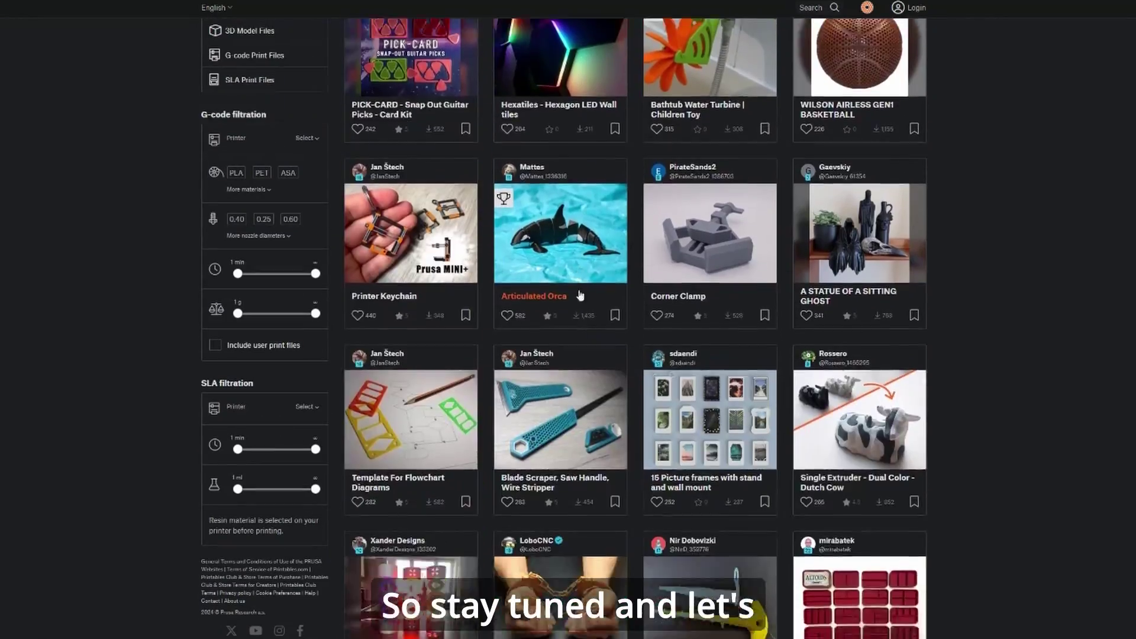
pyautogui.scroll(-14, 580, 294)
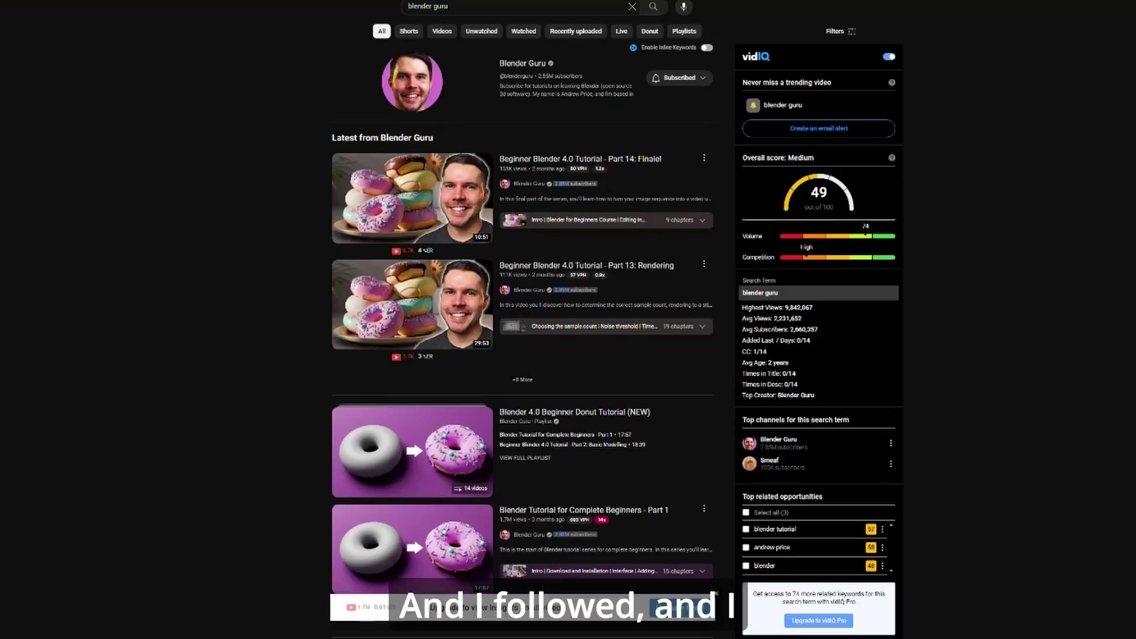
# Step: Scroll through the 'blender guru' results past the beginner tutorials, Shorts and playlists
pyautogui.scroll(-7, 521, 320)
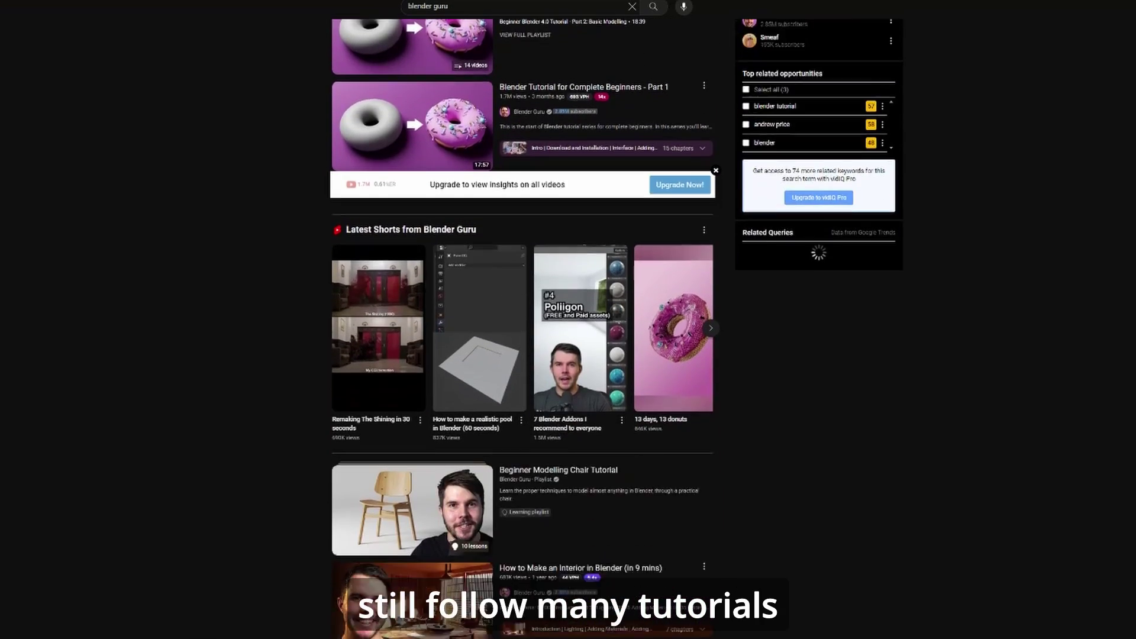
pyautogui.scroll(-4, 521, 320)
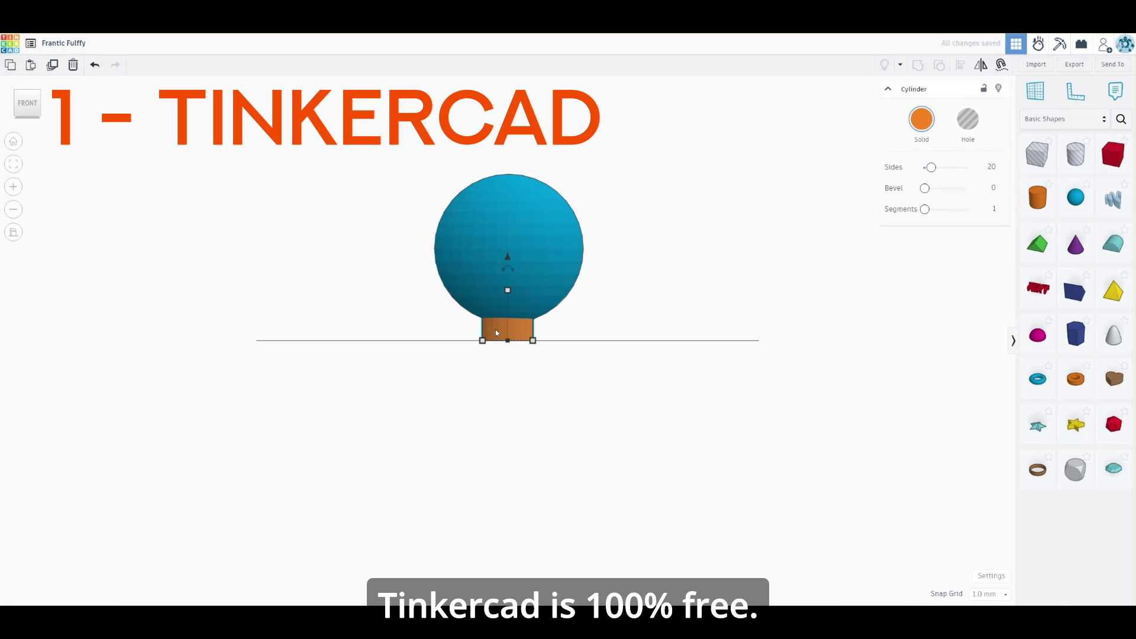
# Step: Tip the third cylinder onto its side as an arm, angled about 20 degrees
pyautogui.moveTo(629, 471); pyautogui.dragTo(629, 471)
pyautogui.moveTo(629, 471); pyautogui.dragTo(540, 456, button='right')
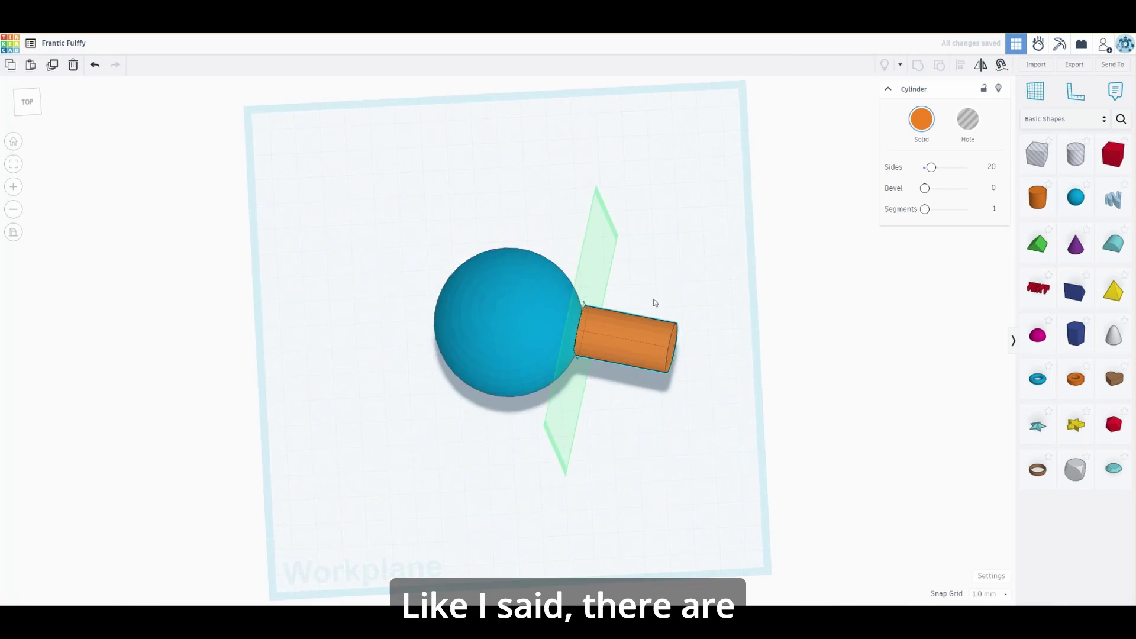
pyautogui.moveTo(654, 299); pyautogui.dragTo(582, 351)
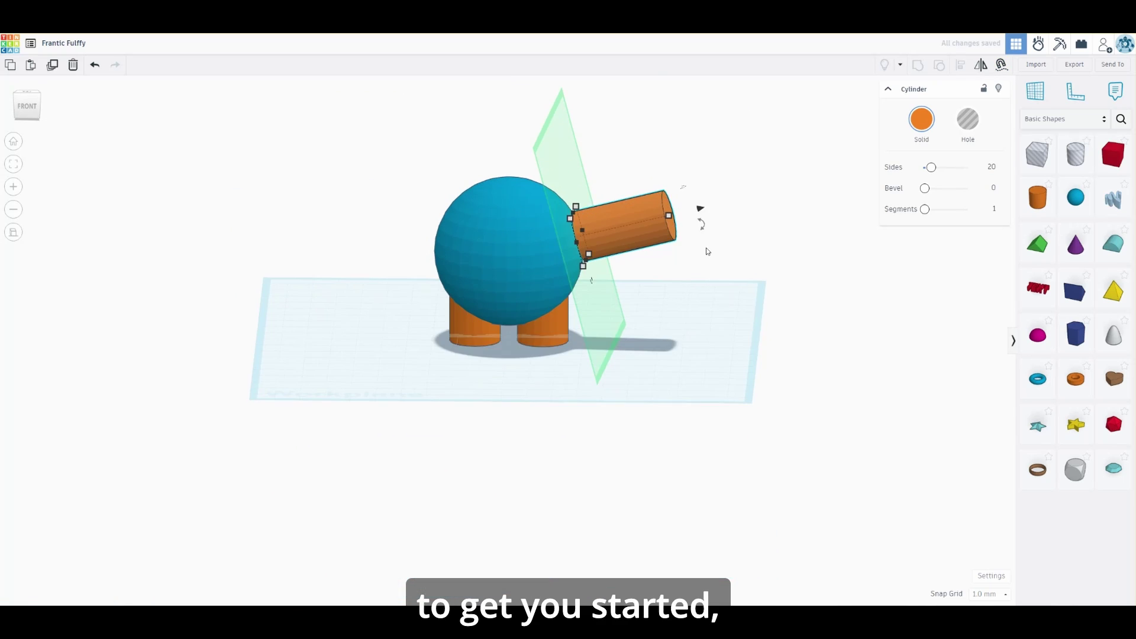
pyautogui.moveTo(699, 208); pyautogui.dragTo(628, 200)
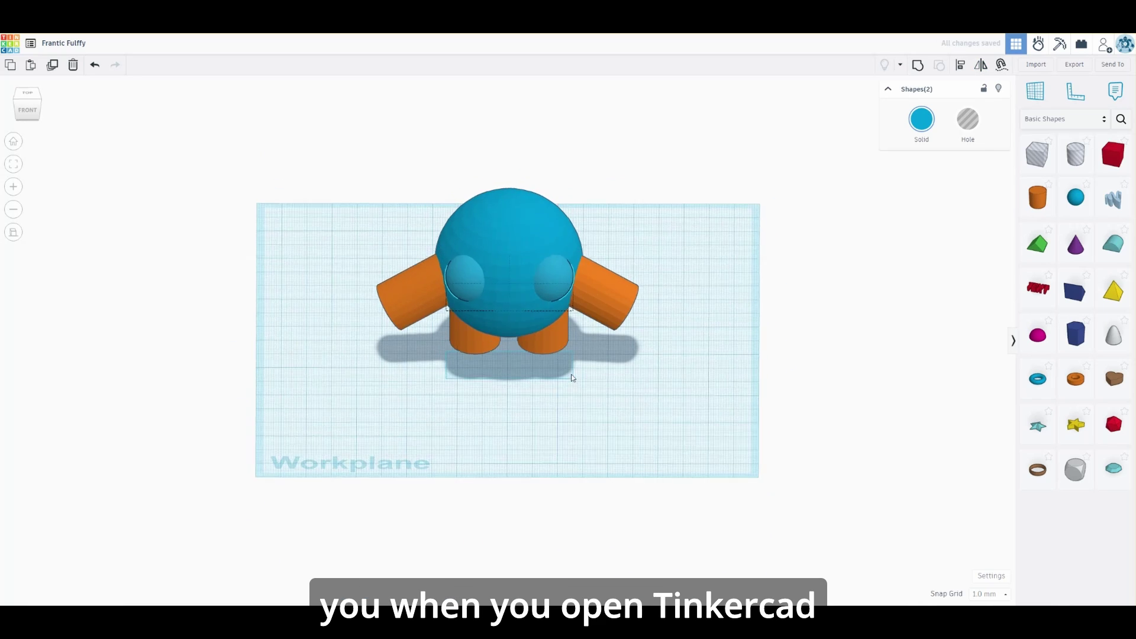
# Step: Flip the Round Roof upside down and move it under the body as a mouth
pyautogui.click(563, 302)
pyautogui.moveTo(478, 308)
pyautogui.mouseDown(button='right')
pyautogui.moveTo(692, 267)
pyautogui.moveTo(592, 272)
pyautogui.moveTo(491, 323)
pyautogui.mouseUp(button='right')
pyautogui.scroll(10, 492, 323)
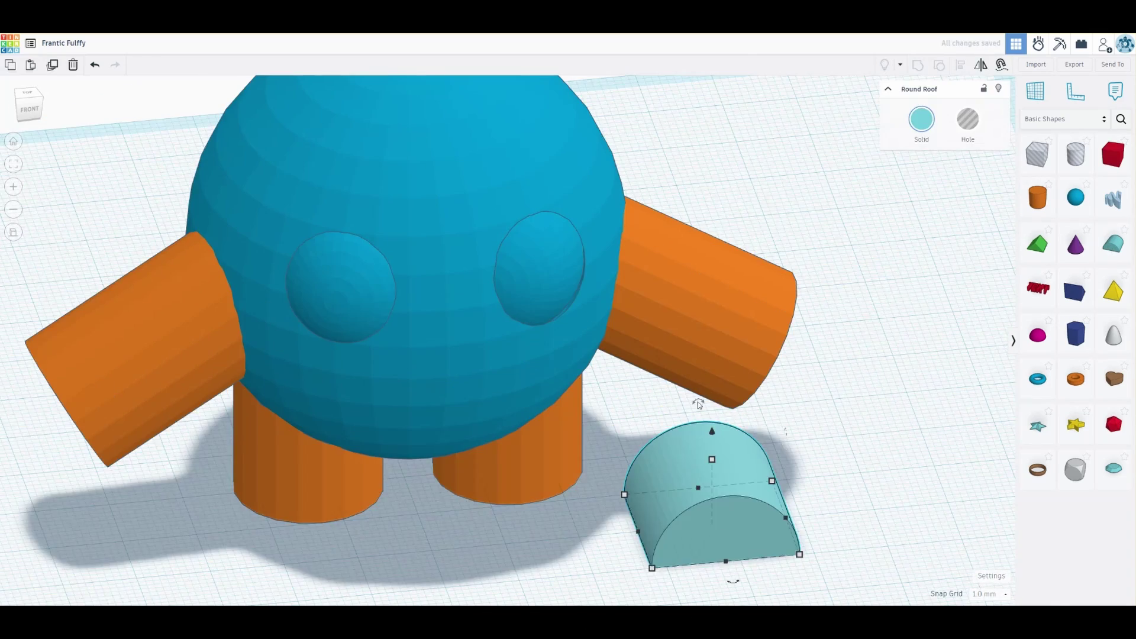
pyautogui.moveTo(697, 398); pyautogui.dragTo(704, 583)
pyautogui.moveTo(710, 474); pyautogui.dragTo(435, 491)
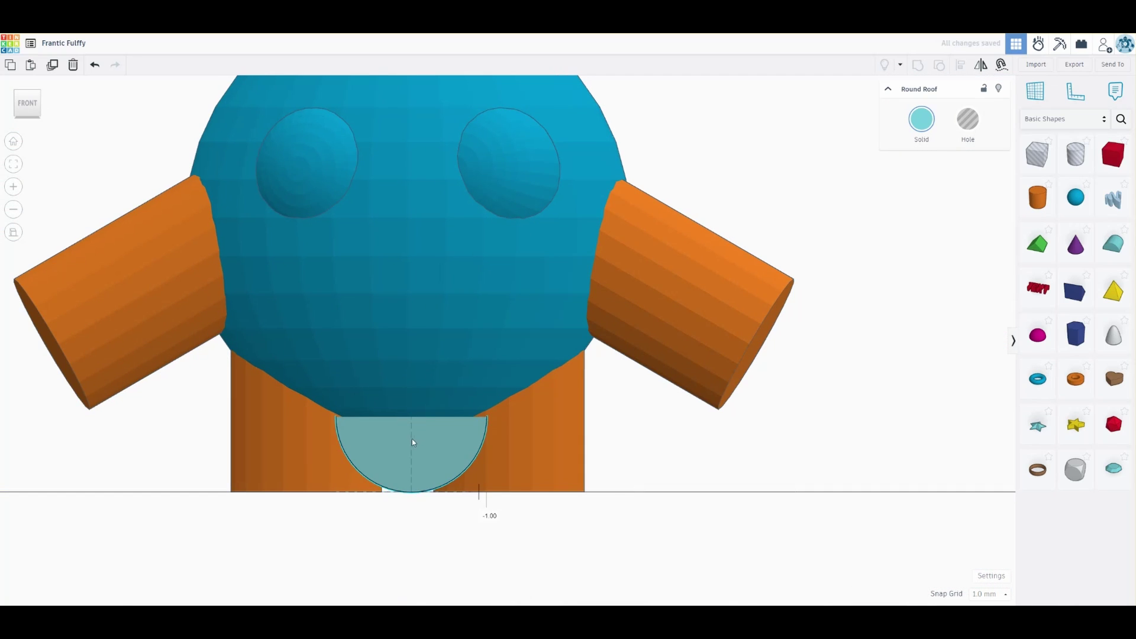
# Step: Raise the Round Roof mouth and push it back into the body's face
pyautogui.moveTo(408, 456); pyautogui.dragTo(408, 373)
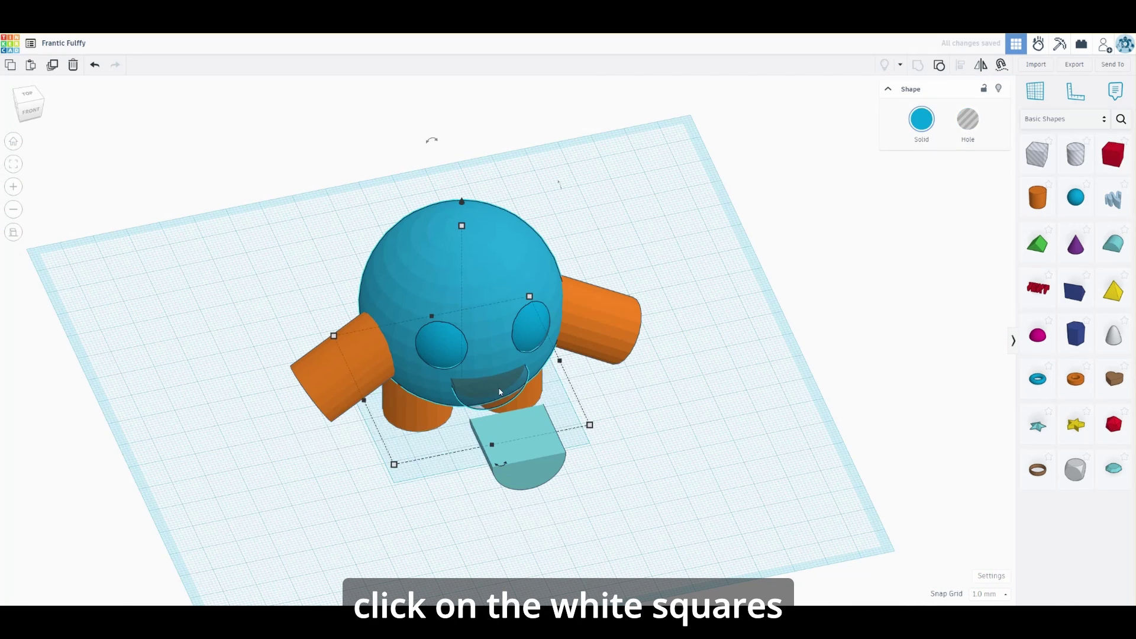
pyautogui.click(523, 447)
pyautogui.moveTo(524, 447); pyautogui.dragTo(498, 388)
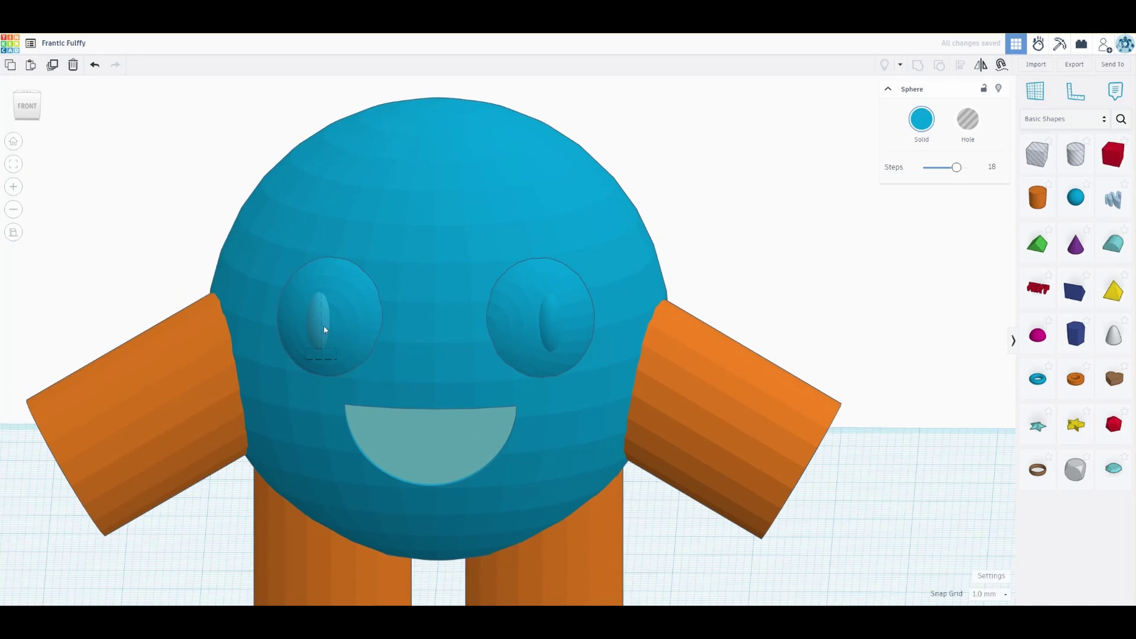
pyautogui.click(325, 330)
# Step: Sink a purple cone into the upper-left head and tilt the small middle spike, nudged 1 mm left
pyautogui.moveTo(1075, 243); pyautogui.dragTo(953, 262)
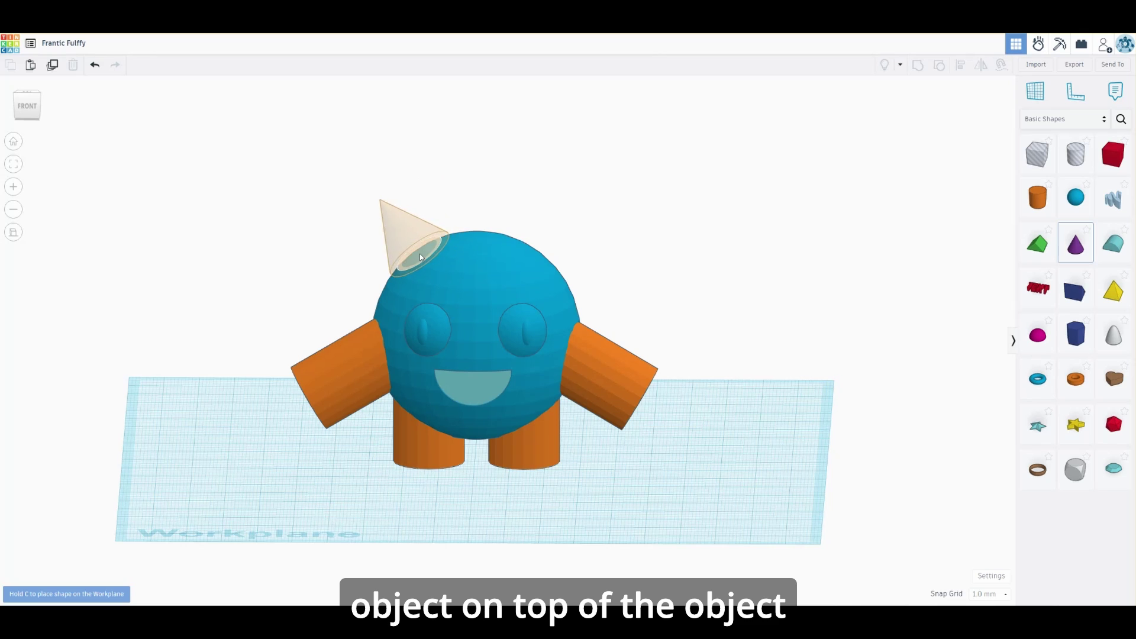
pyautogui.moveTo(420, 257); pyautogui.dragTo(420, 258)
pyautogui.moveTo(420, 257); pyautogui.dragTo(420, 362, button='right')
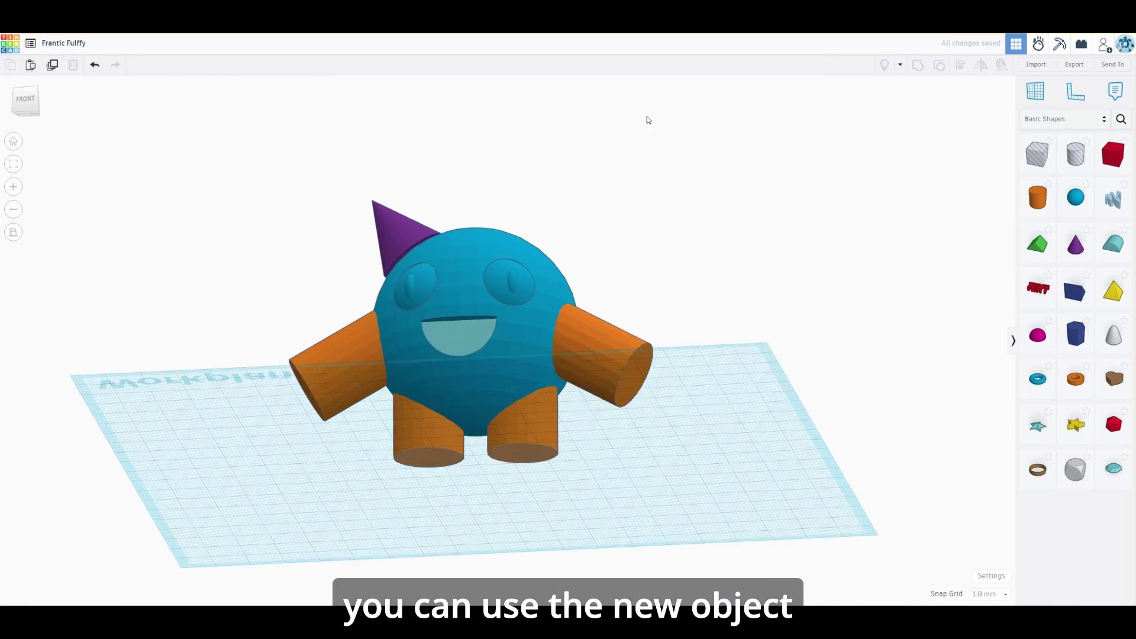
pyautogui.click(408, 234)
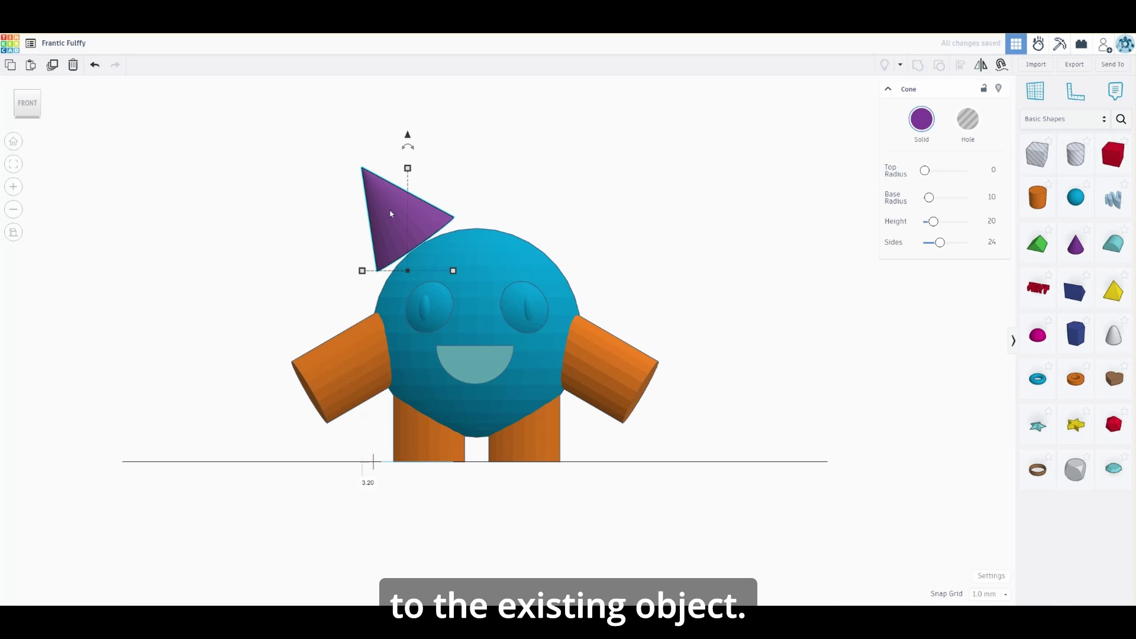
pyautogui.moveTo(402, 212); pyautogui.dragTo(412, 234)
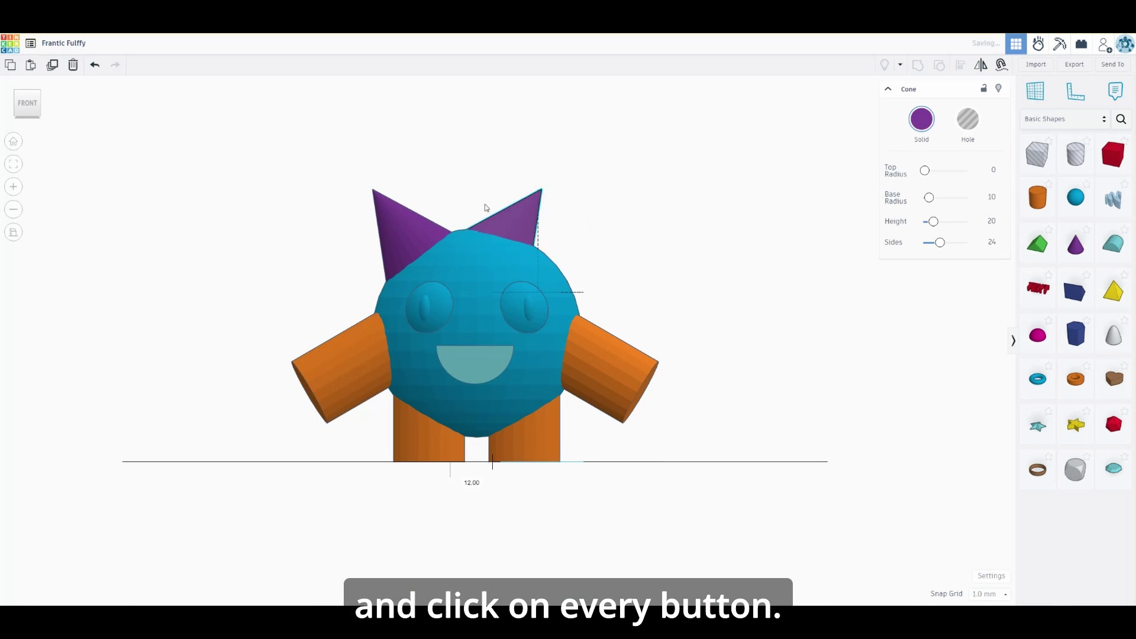
pyautogui.moveTo(477, 173); pyautogui.dragTo(496, 232)
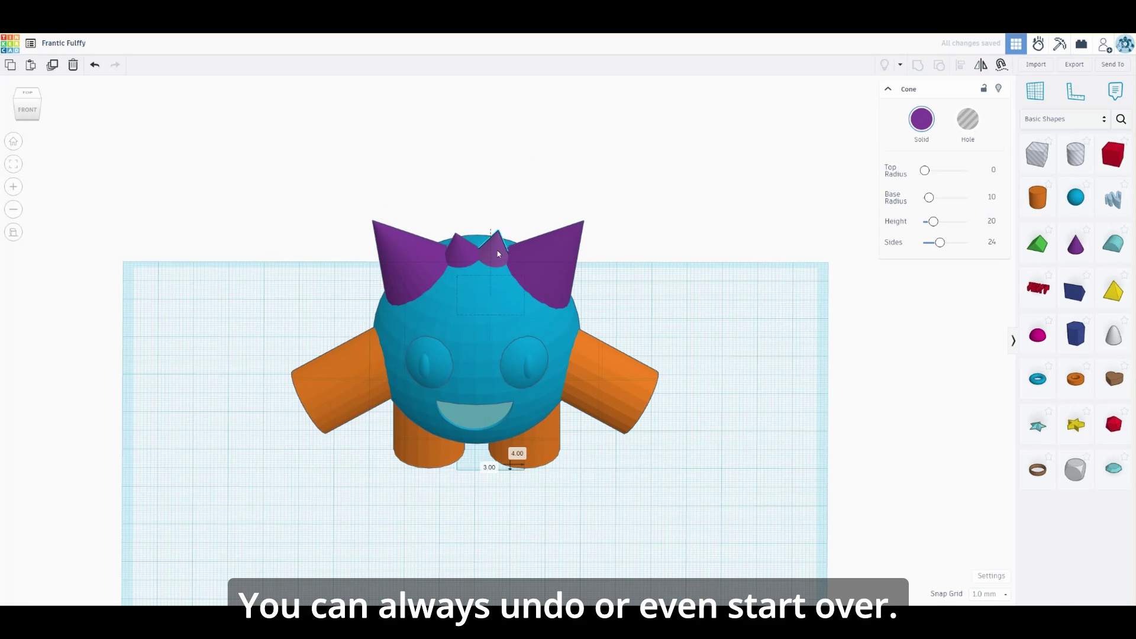
pyautogui.moveTo(503, 238); pyautogui.dragTo(499, 239)
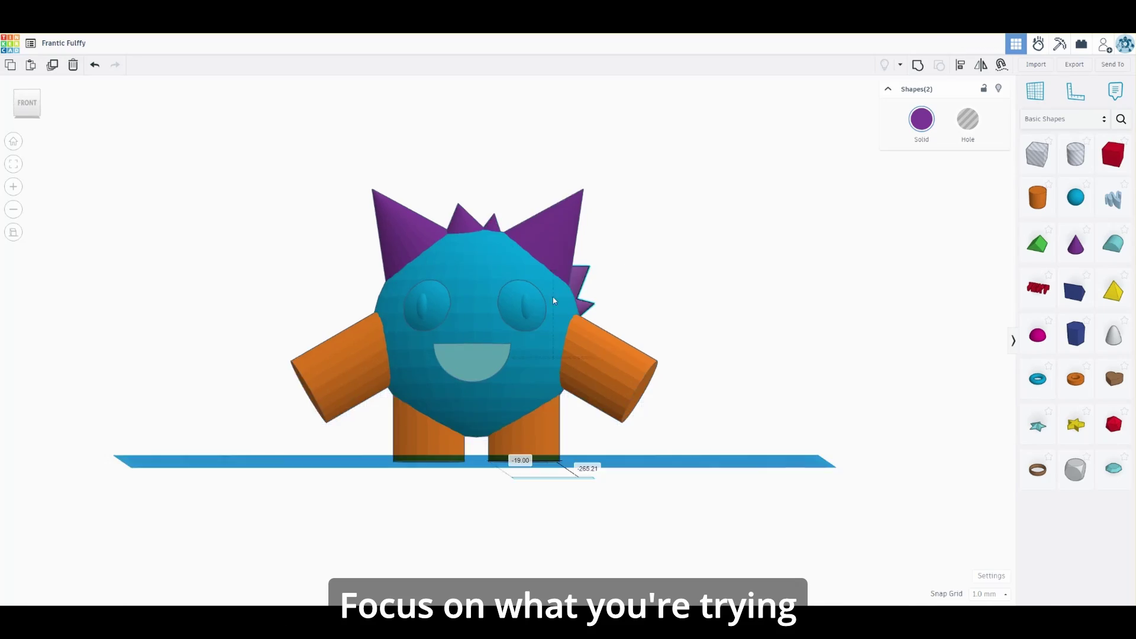
pyautogui.moveTo(552, 299); pyautogui.dragTo(603, 284, button='right')
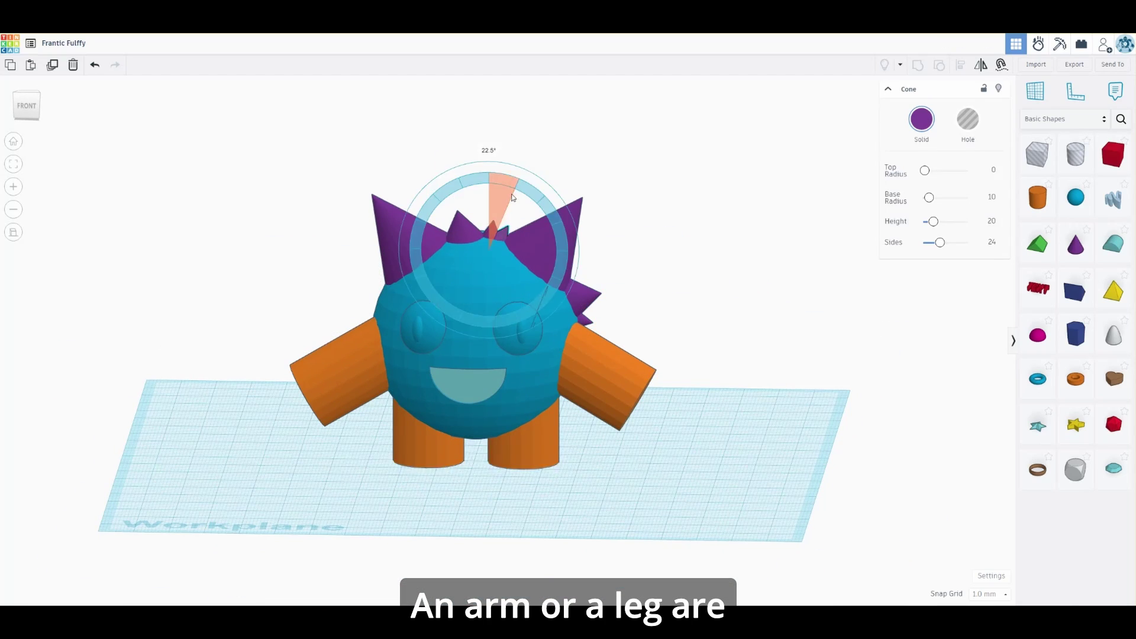
# Step: Tilt the top cone 22.5 degrees and add purple spikes on the back pointing outward
pyautogui.moveTo(513, 197); pyautogui.dragTo(528, 191)
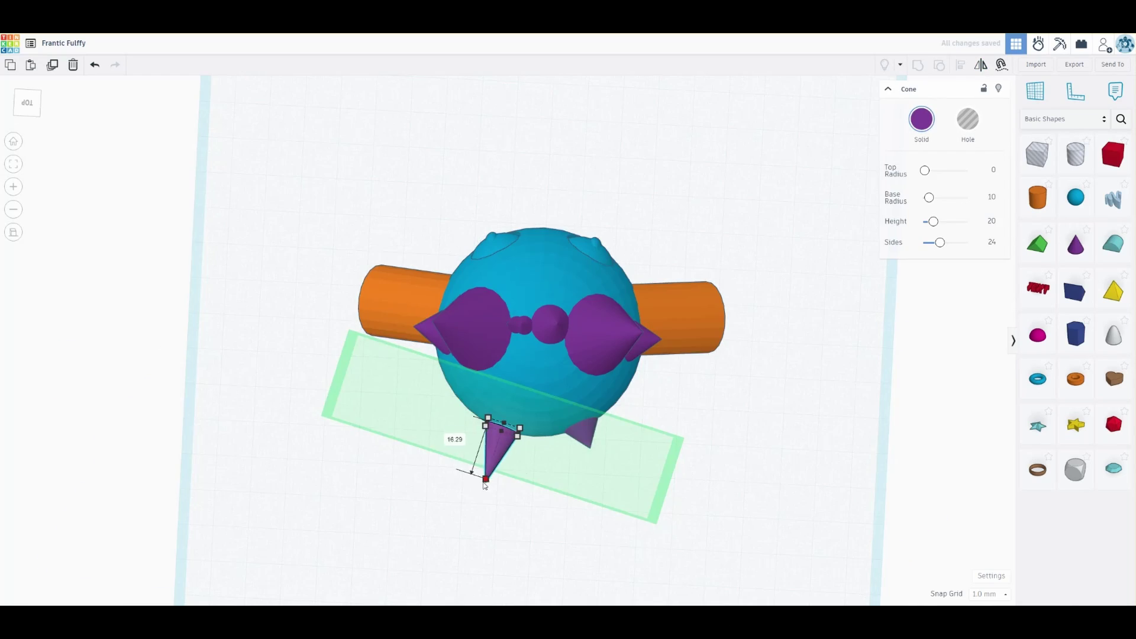
pyautogui.click(639, 385)
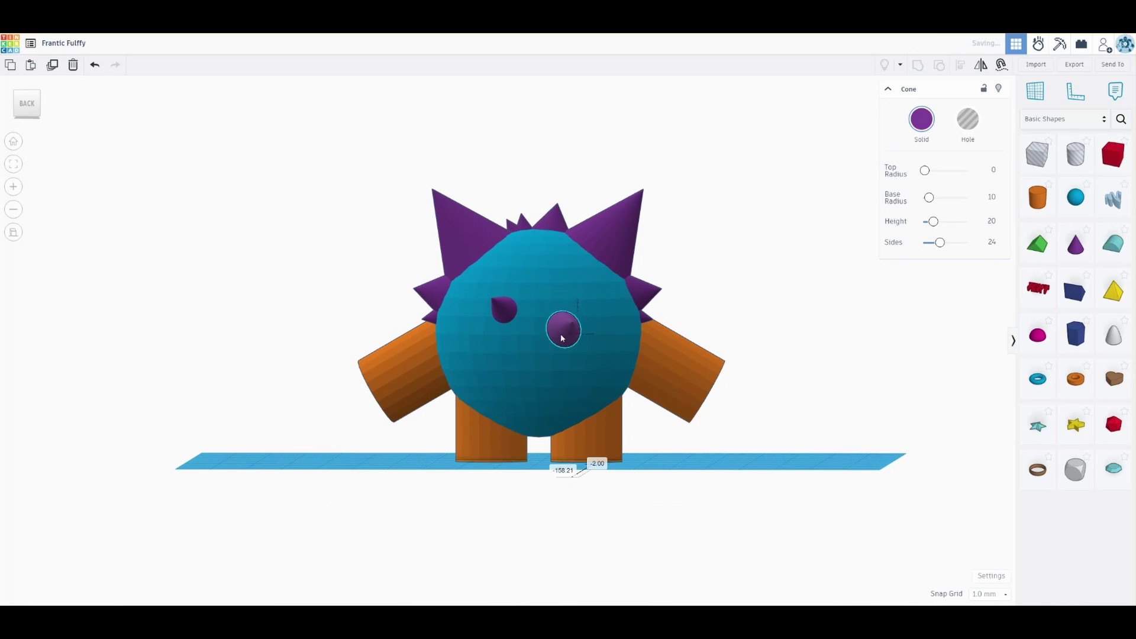
pyautogui.click(500, 310)
pyautogui.moveTo(572, 358); pyautogui.dragTo(578, 358)
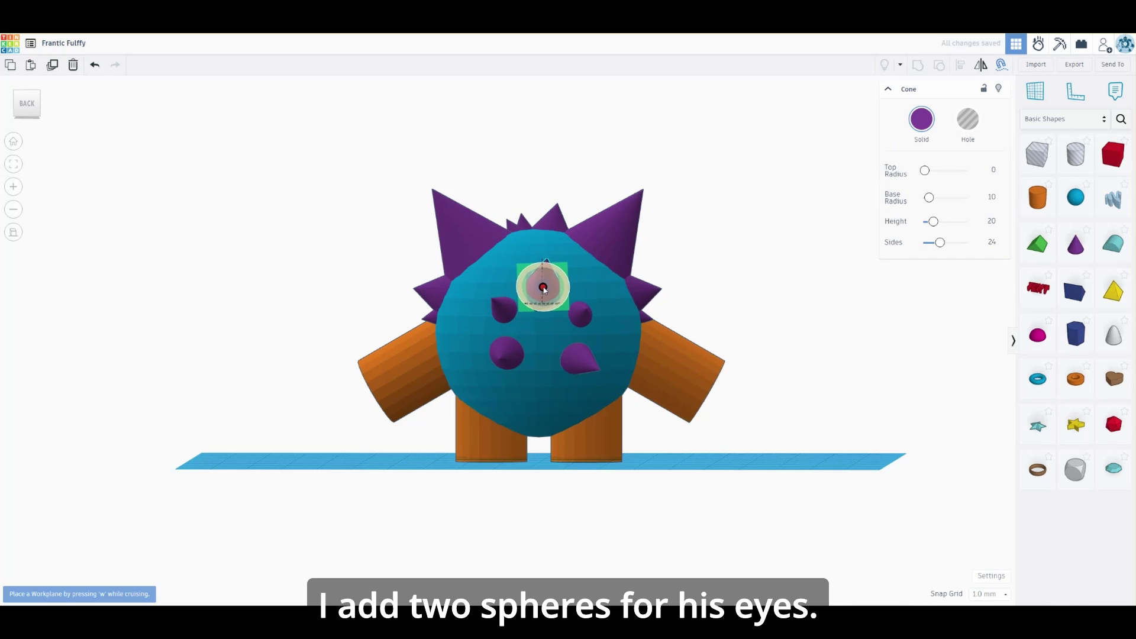
pyautogui.click(583, 321)
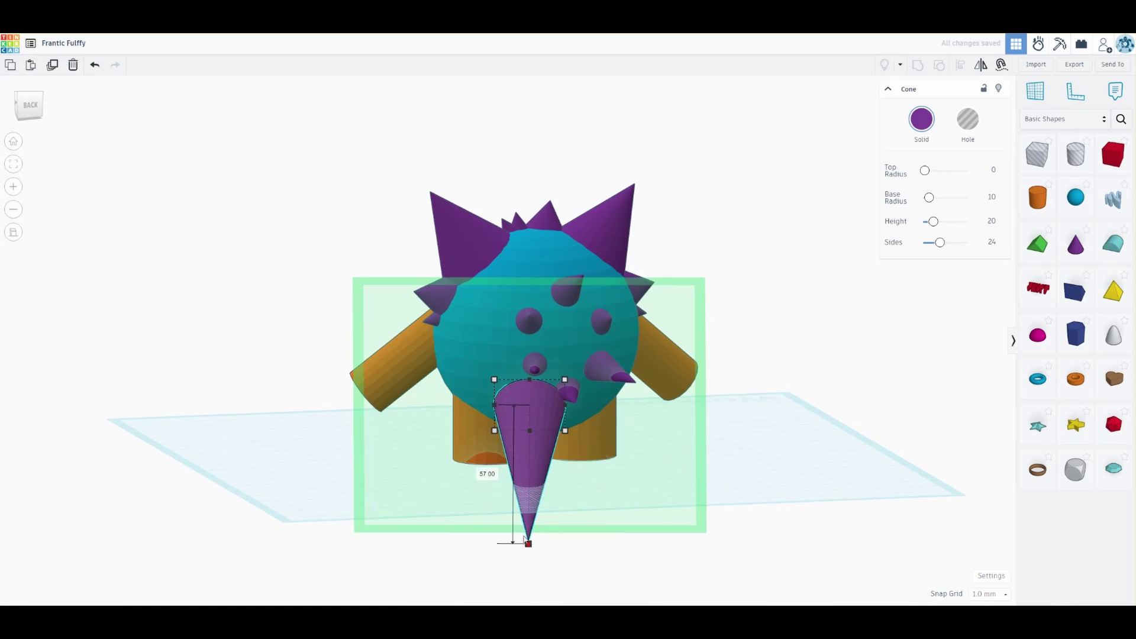
pyautogui.moveTo(599, 436); pyautogui.dragTo(718, 271, button='right')
# Step: Set a workplane on the arm end and place a small cone there as a finger
pyautogui.moveTo(547, 424); pyautogui.dragTo(602, 370, button='right')
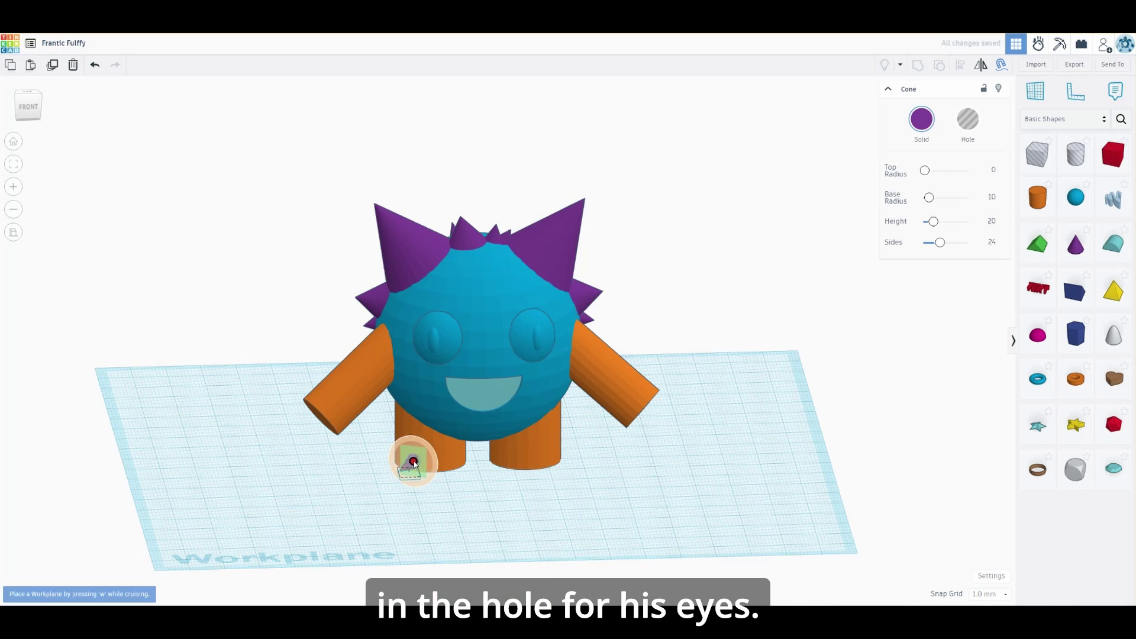
pyautogui.click(414, 463)
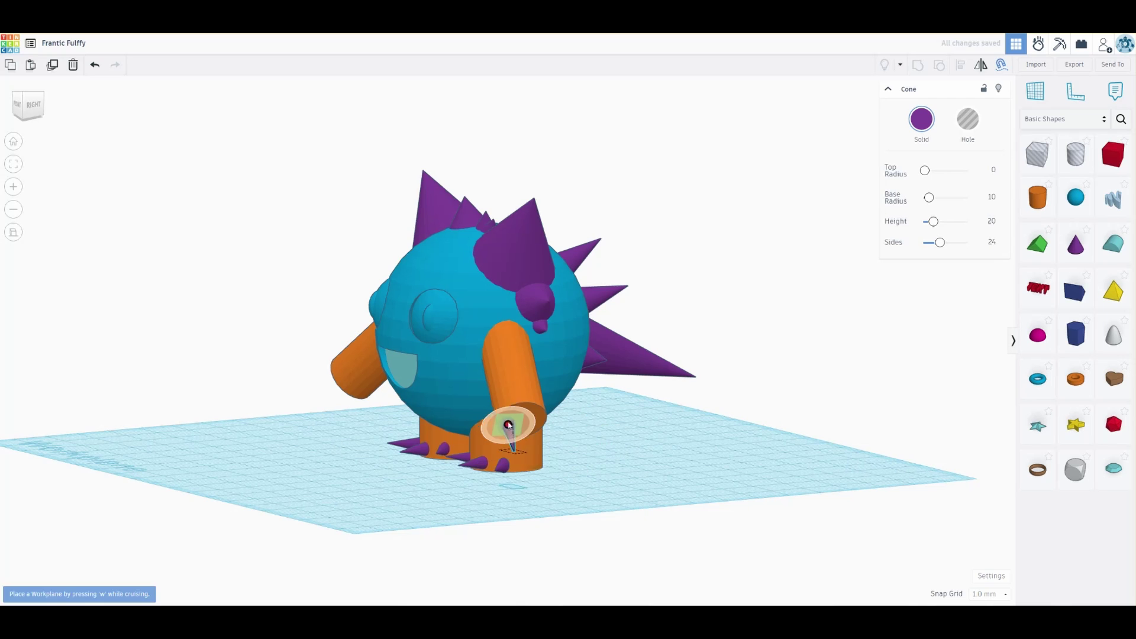
pyautogui.moveTo(509, 425); pyautogui.dragTo(523, 433)
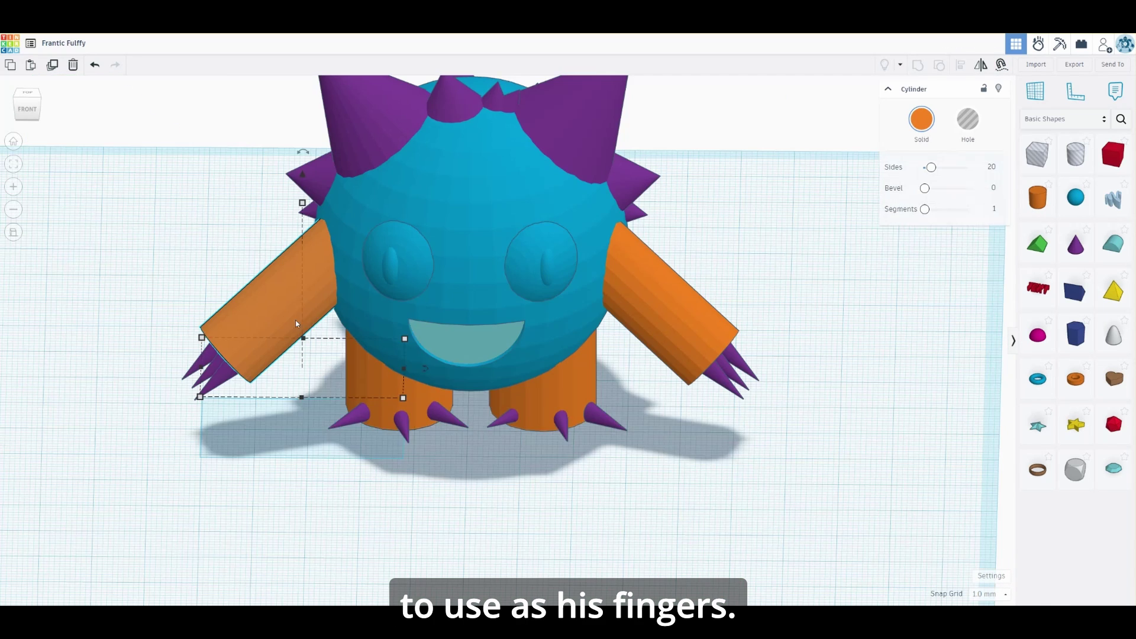
# Step: Group the whole model, colour it purple, ungroup it, and give the eyes blue pupils
pyautogui.hotkey('ctrl', 'a')
pyautogui.hotkey('ctrl', 'g')
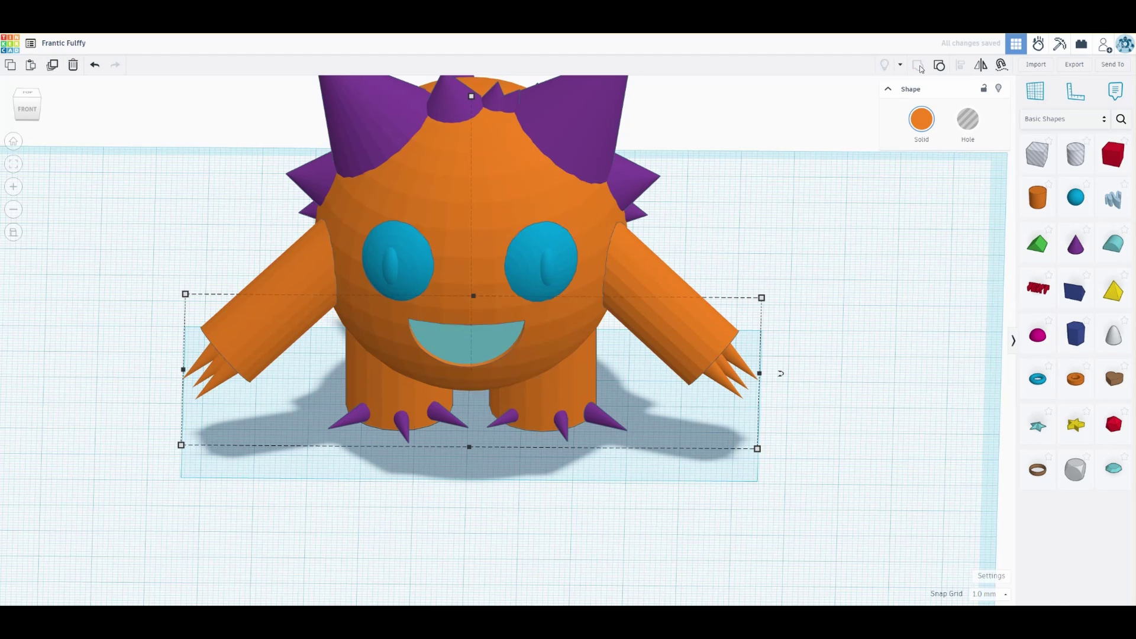
pyautogui.click(922, 118)
pyautogui.click(917, 65)
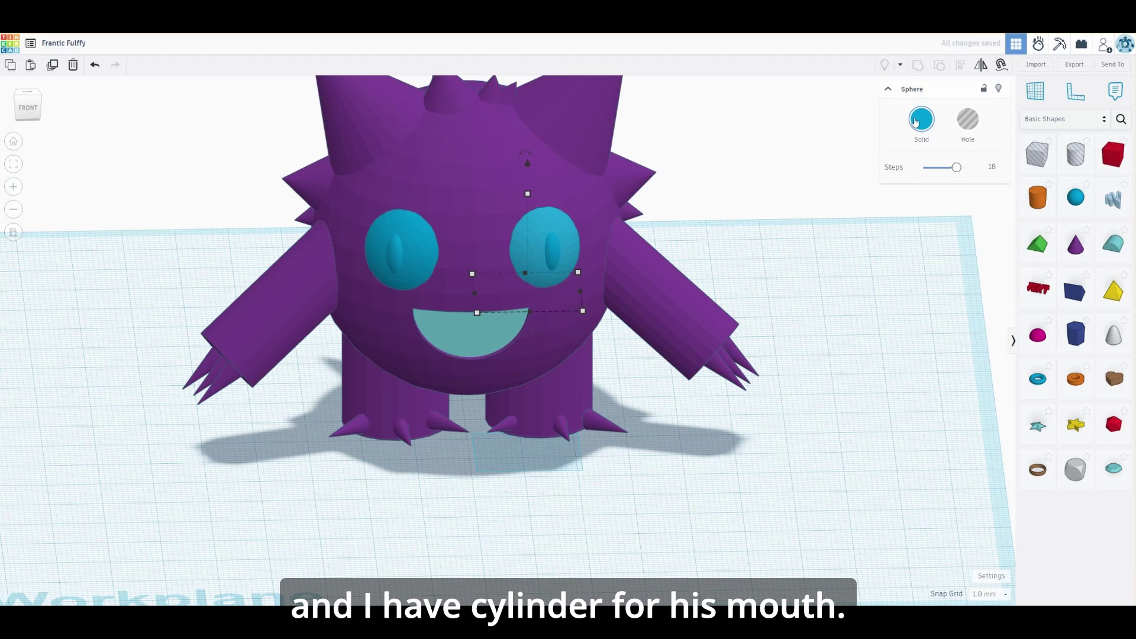
pyautogui.click(395, 251)
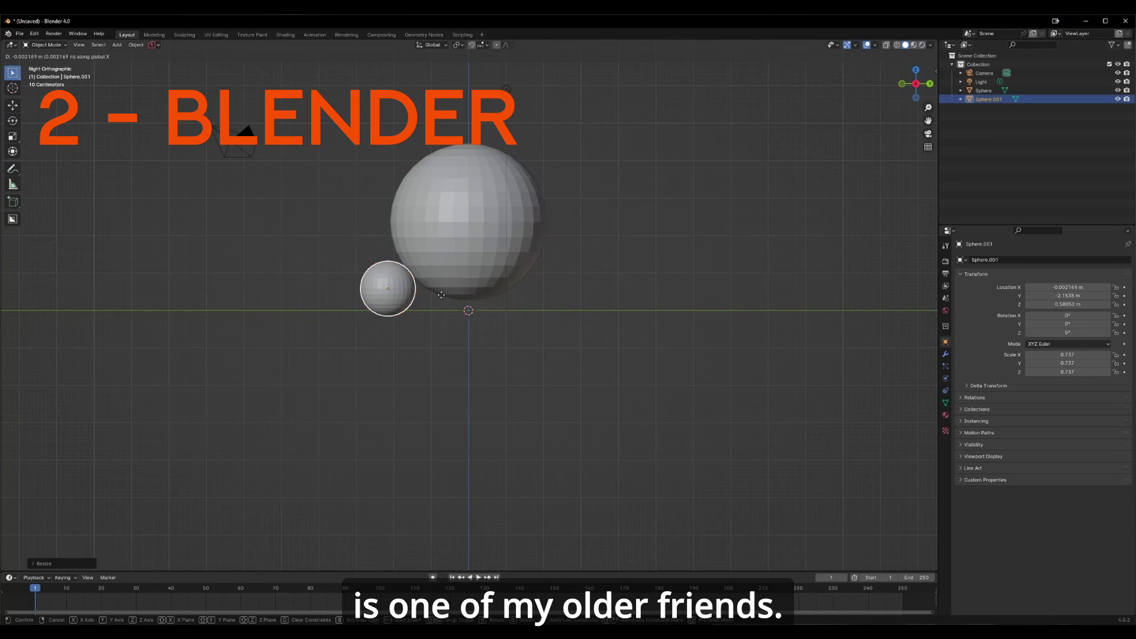
# Step: Add a Mirror modifier to the leg sphere Sphere.001 to form a pair of legs
pyautogui.click(465, 233)
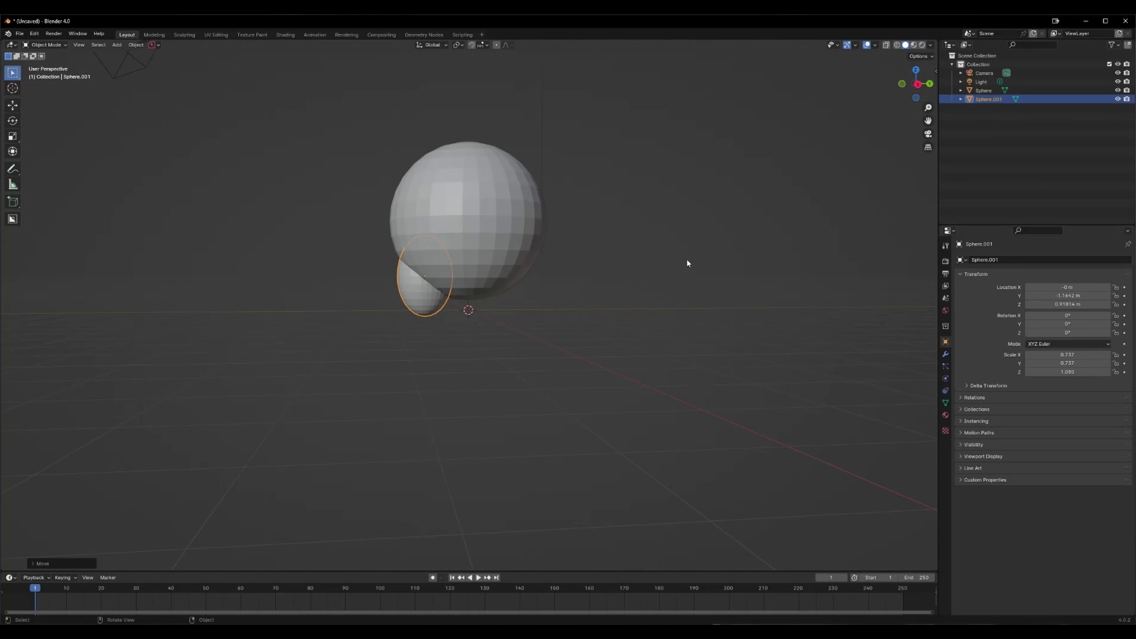
pyautogui.click(945, 354)
pyautogui.click(1047, 279)
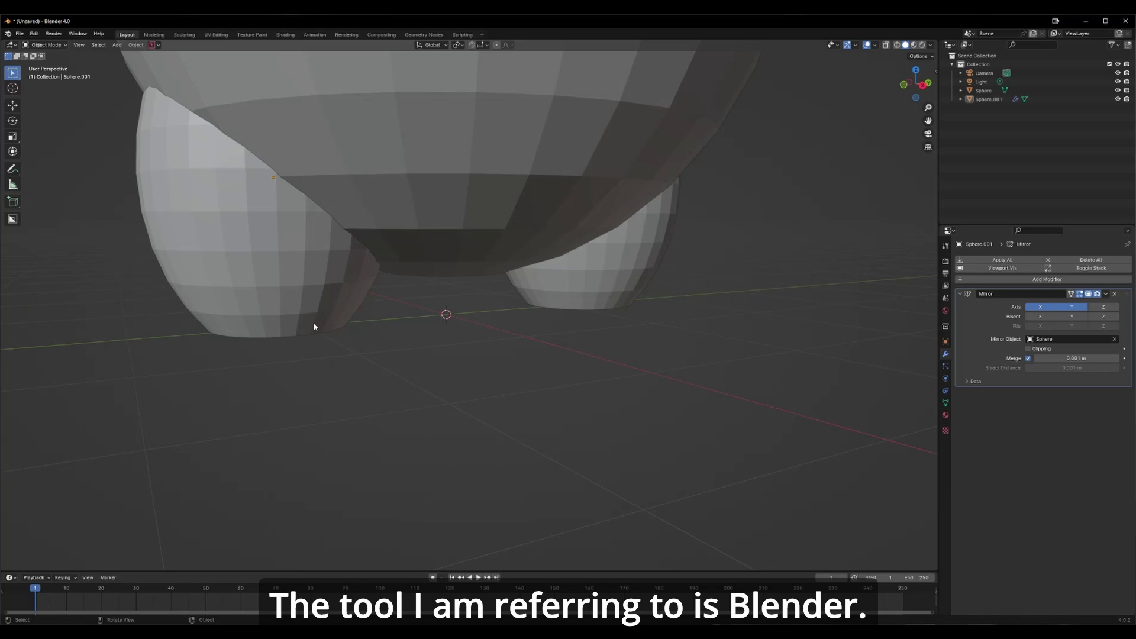
# Step: Add a small cone under the foot as a claw and duplicate it as a second claw
pyautogui.hotkey('shift', 'a')
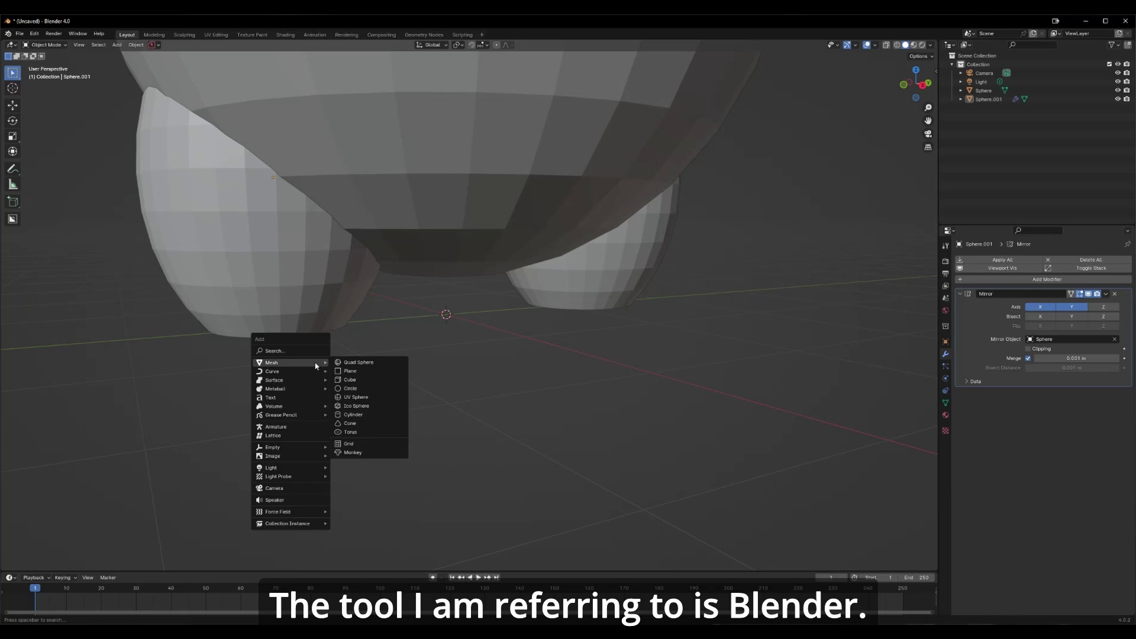
pyautogui.click(367, 418)
pyautogui.press('s')
pyautogui.press('KP_3')
pyautogui.press('g')
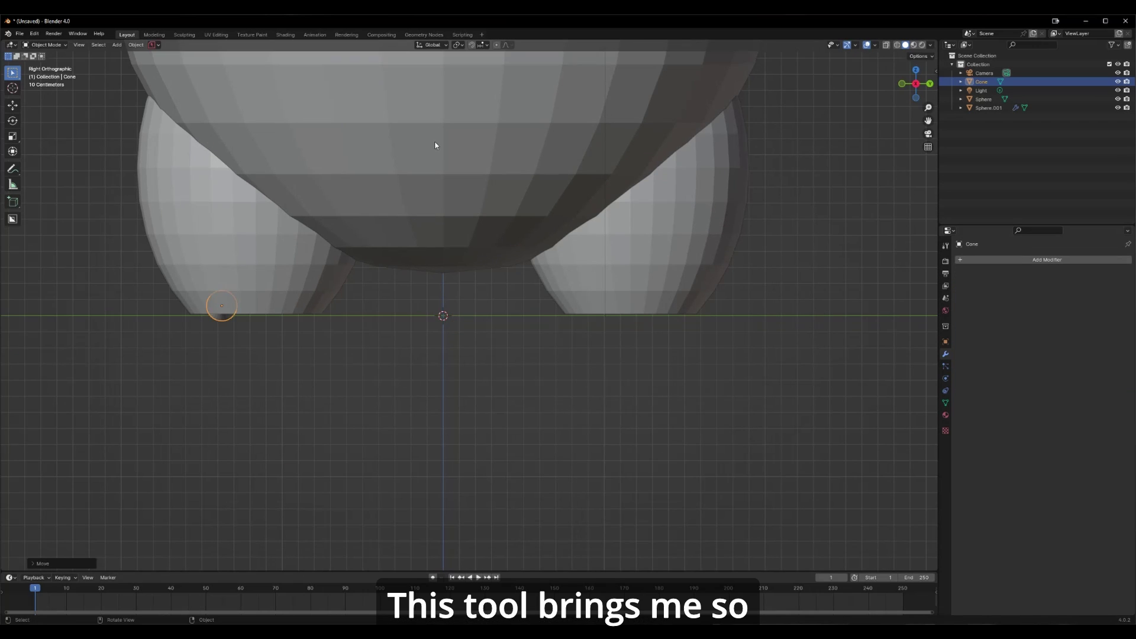
pyautogui.hotkey('shift', 'd')
pyautogui.press('KP_1')
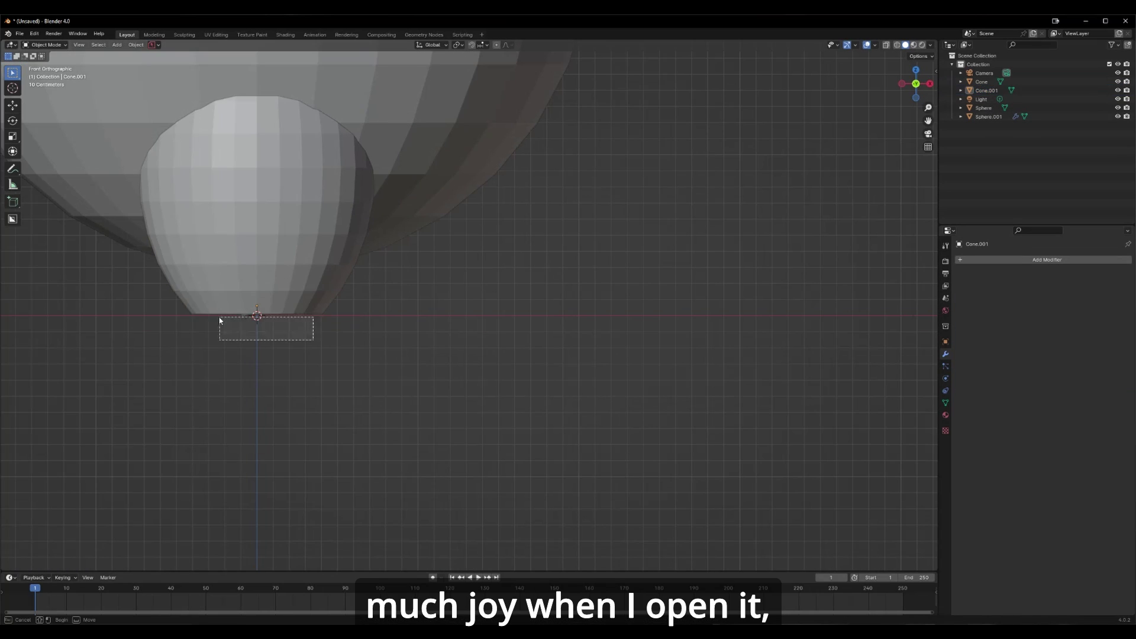
# Step: Reshape the claw cones in Edit Mode, moving the tip along Y and selecting base vertices
pyautogui.moveTo(219, 320); pyautogui.dragTo(219, 320)
pyautogui.scroll(3, 564, 301)
pyautogui.press('Tab')
pyautogui.press('g')
pyautogui.press('y')
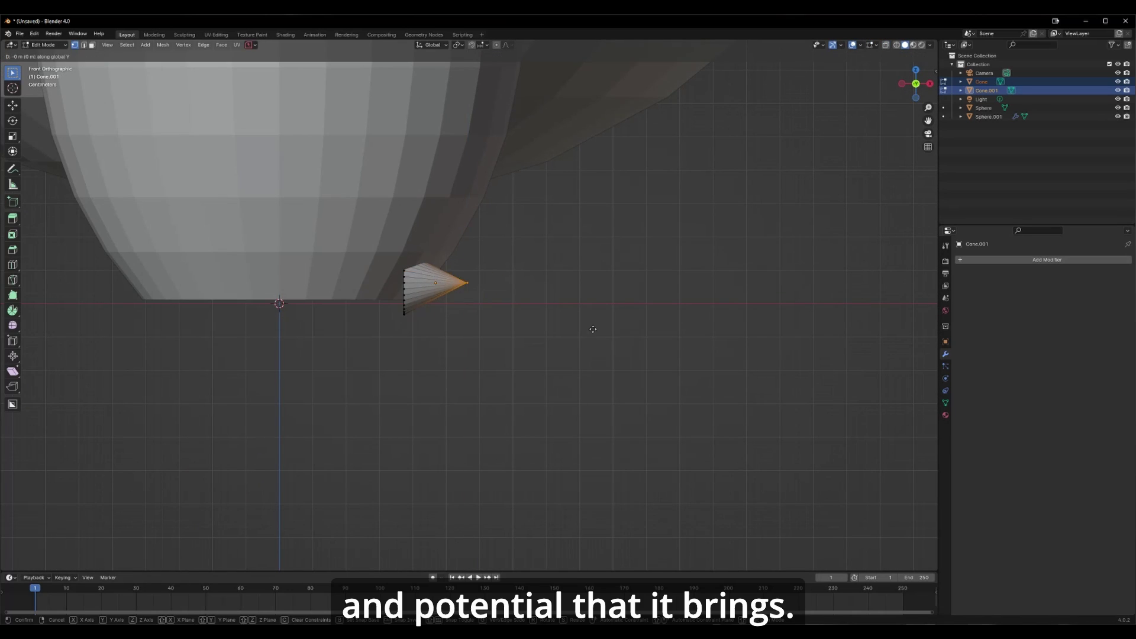
pyautogui.click(593, 329)
pyautogui.hotkey('alt', 'z')
pyautogui.moveTo(389, 287); pyautogui.dragTo(416, 328)
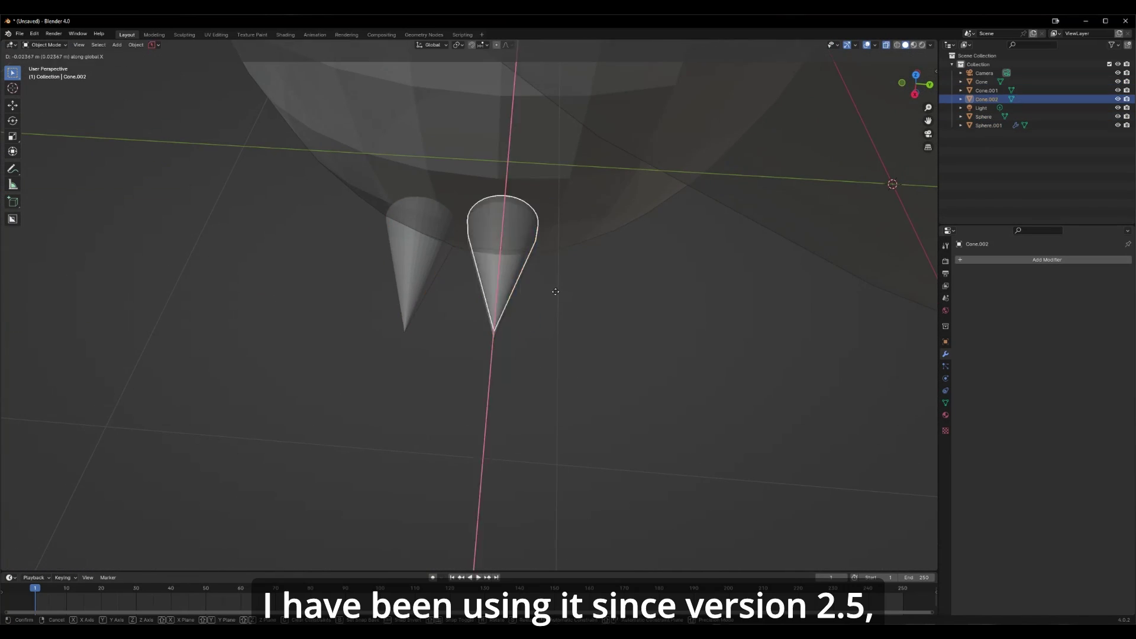
# Step: Duplicate a third claw cone and move the claws into place under the foot
pyautogui.hotkey('shift', 'd')
pyautogui.click(648, 295)
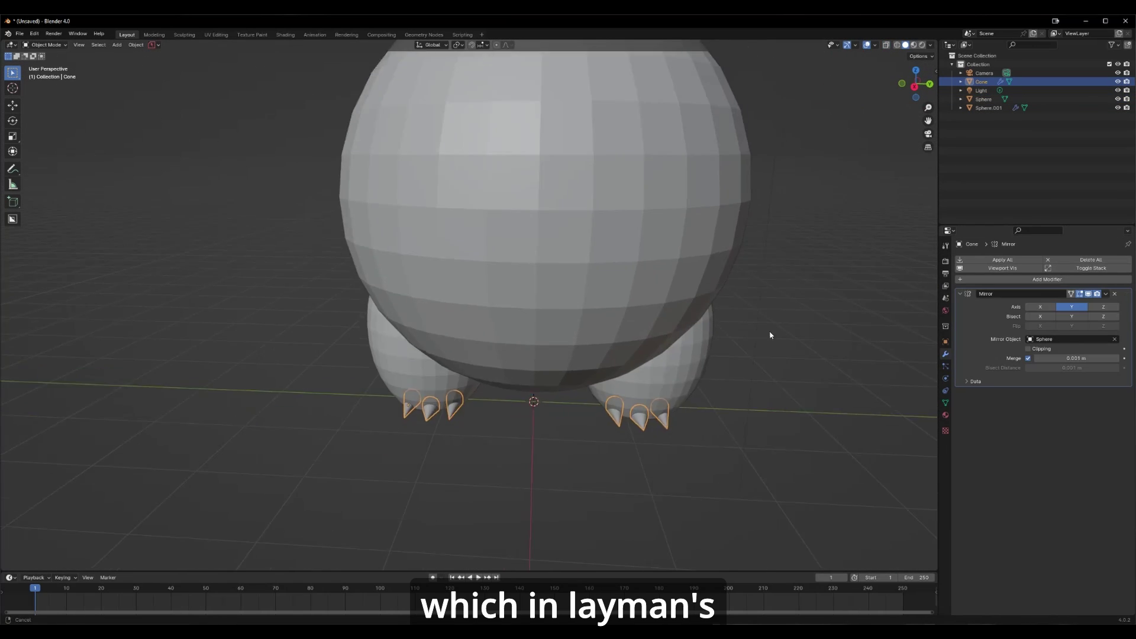
pyautogui.press('g')
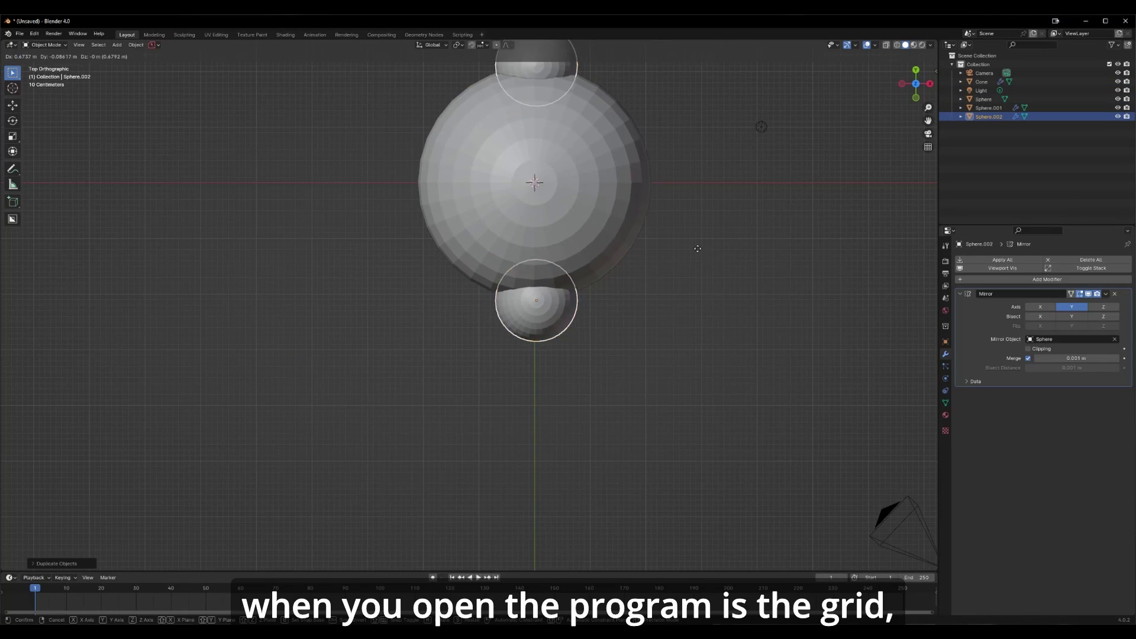
# Step: Scale, tilt and move the mirrored arm sphere Sphere.002 outward against the body
pyautogui.press('r')
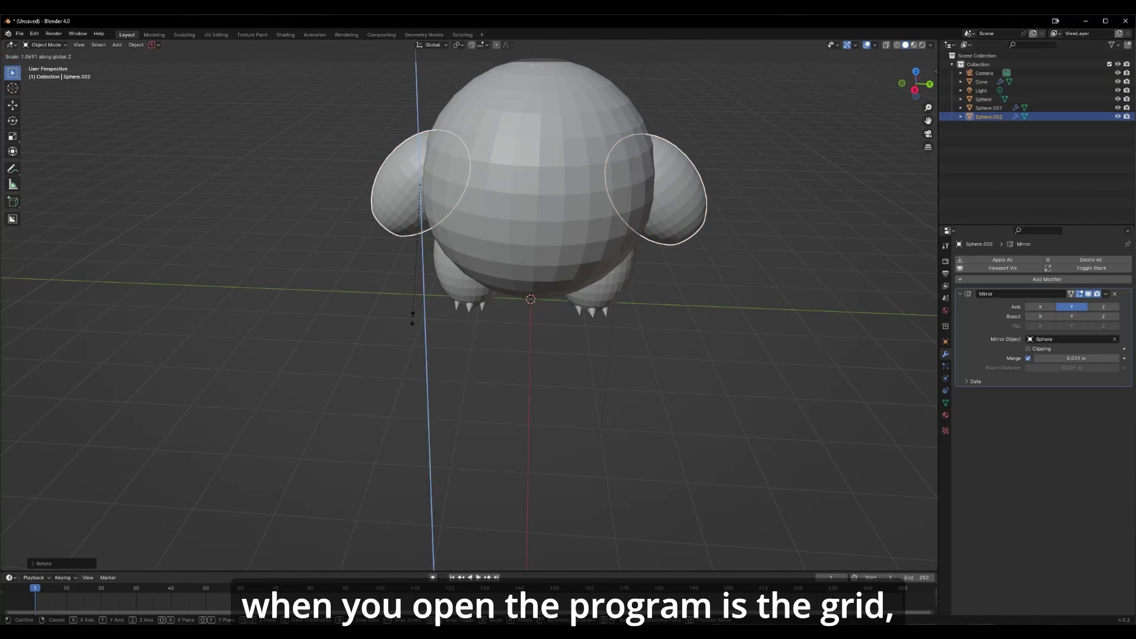
pyautogui.click(489, 322)
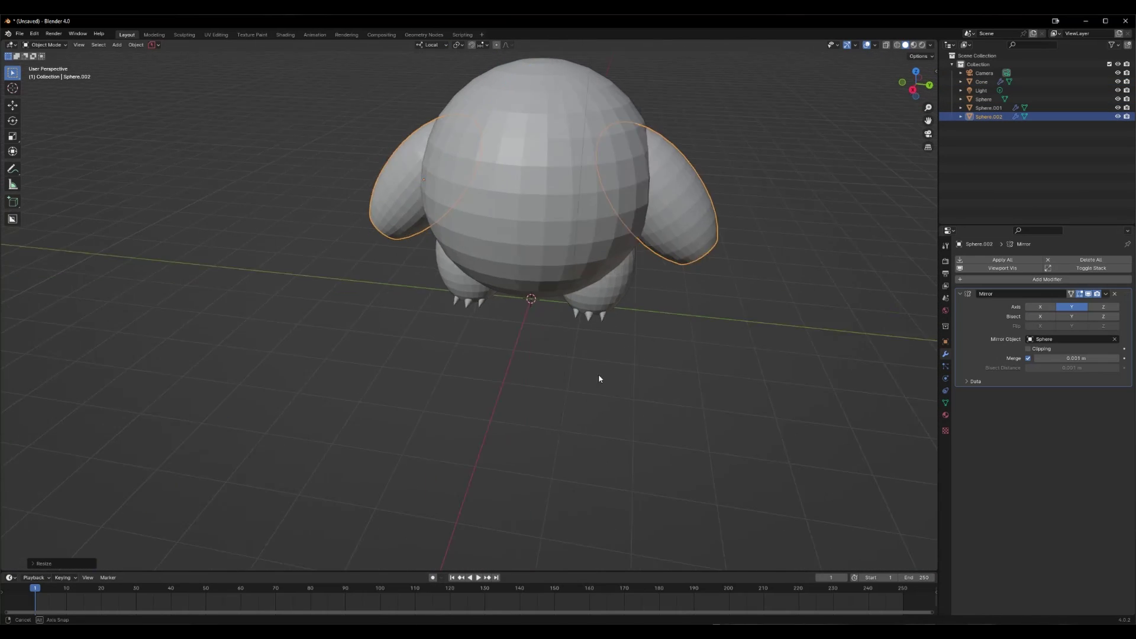
pyautogui.press('r')
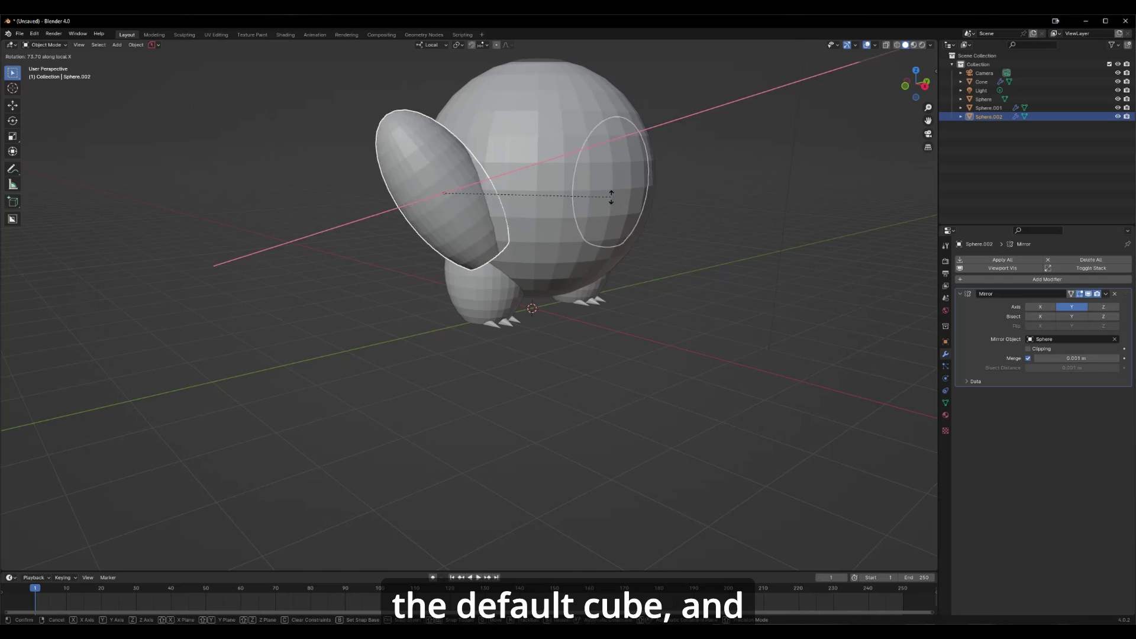
pyautogui.click(626, 290)
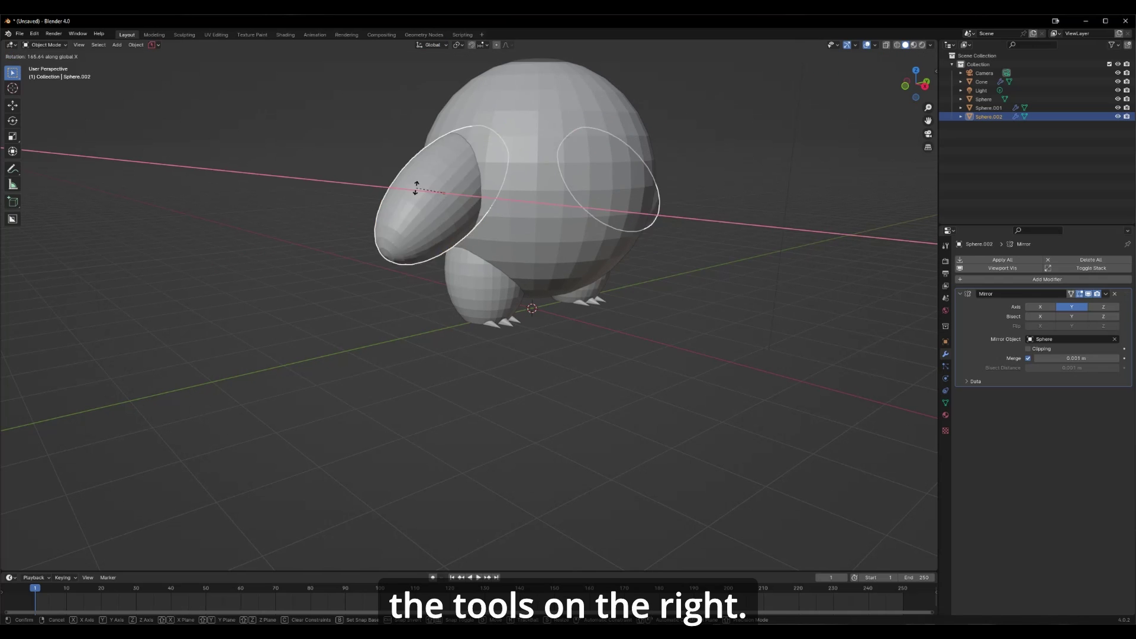
pyautogui.click(416, 188)
pyautogui.press('g')
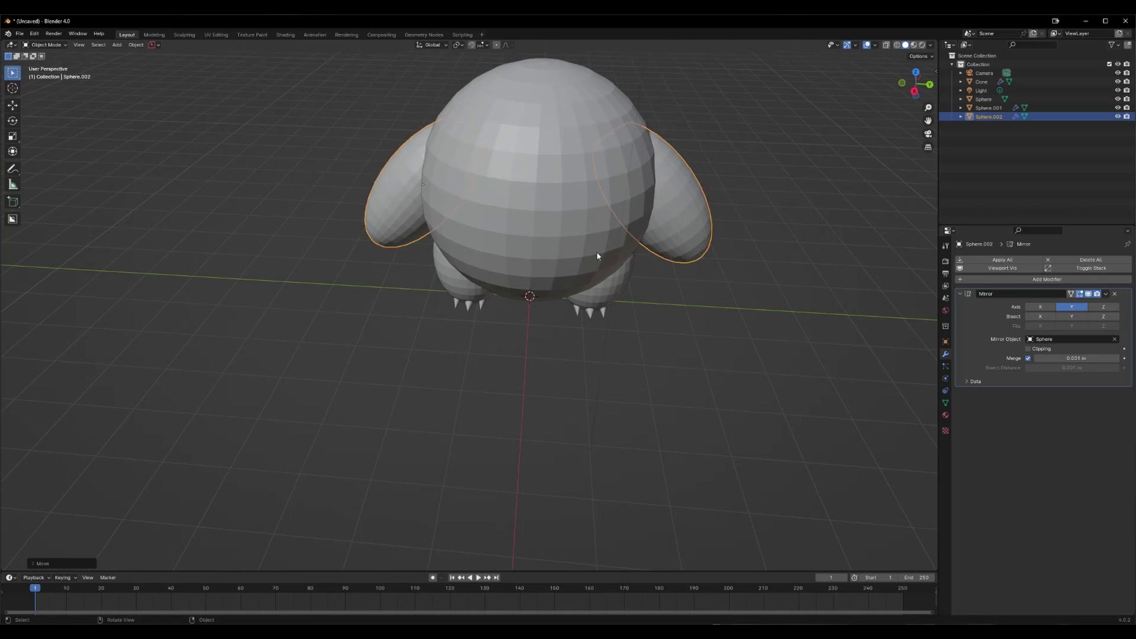
pyautogui.moveTo(712, 348); pyautogui.dragTo(552, 246, button='middle')
# Step: Scale and rotate the arm sphere's tip vertices in Edit Mode to push in a recess
pyautogui.hotkey('ctrl', 'Tab')
pyautogui.click(522, 189)
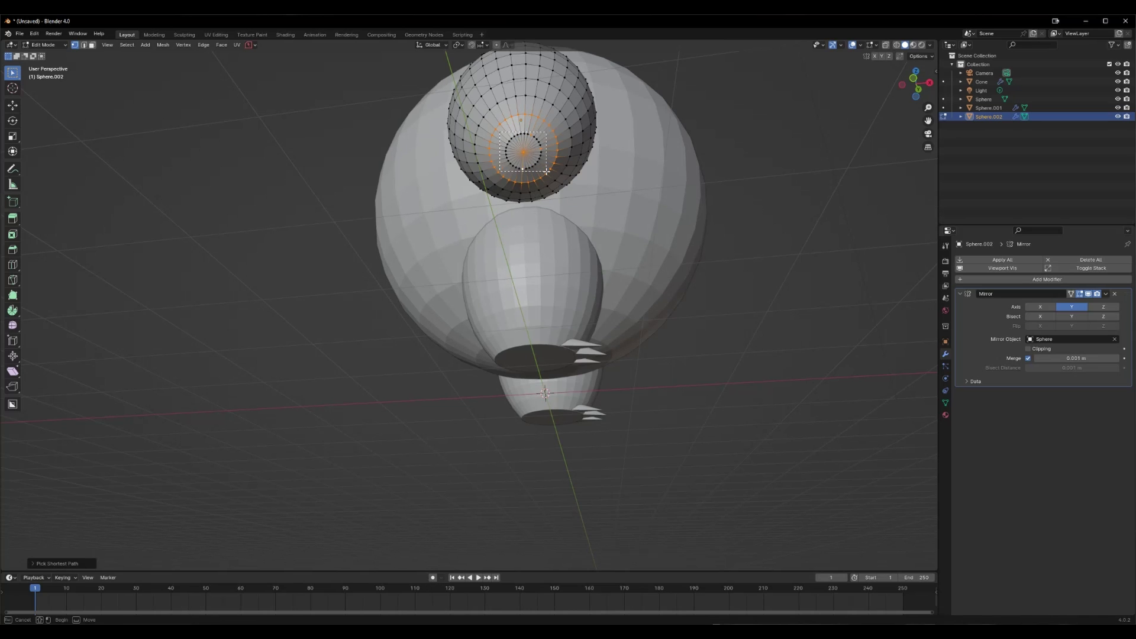
pyautogui.click(556, 142)
pyautogui.press('Tab')
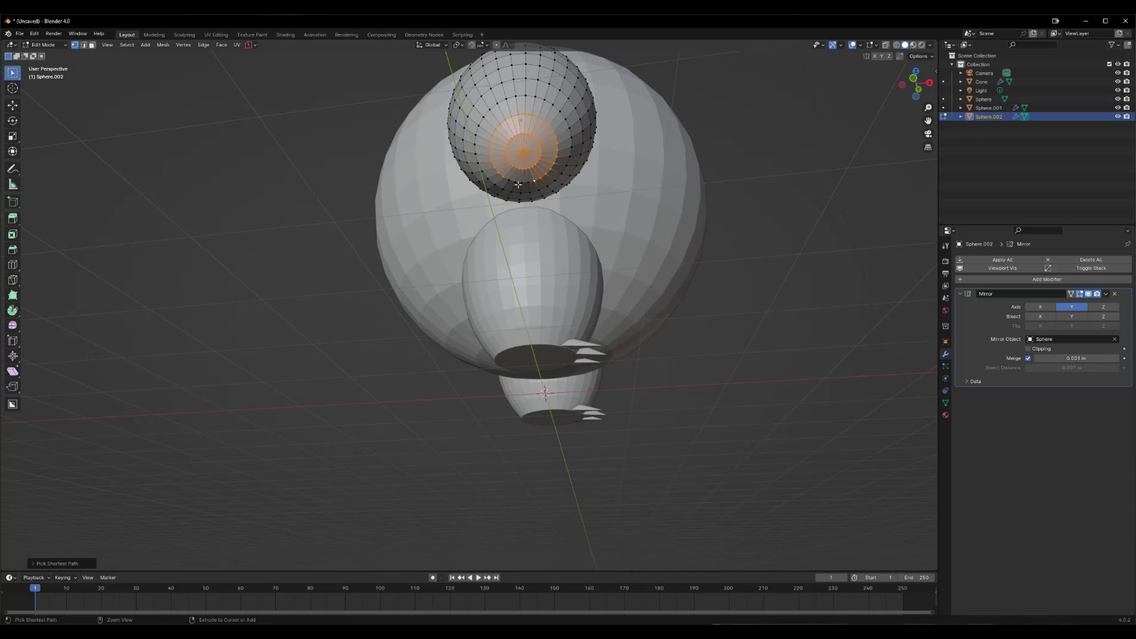
pyautogui.click(624, 183)
pyautogui.click(430, 44)
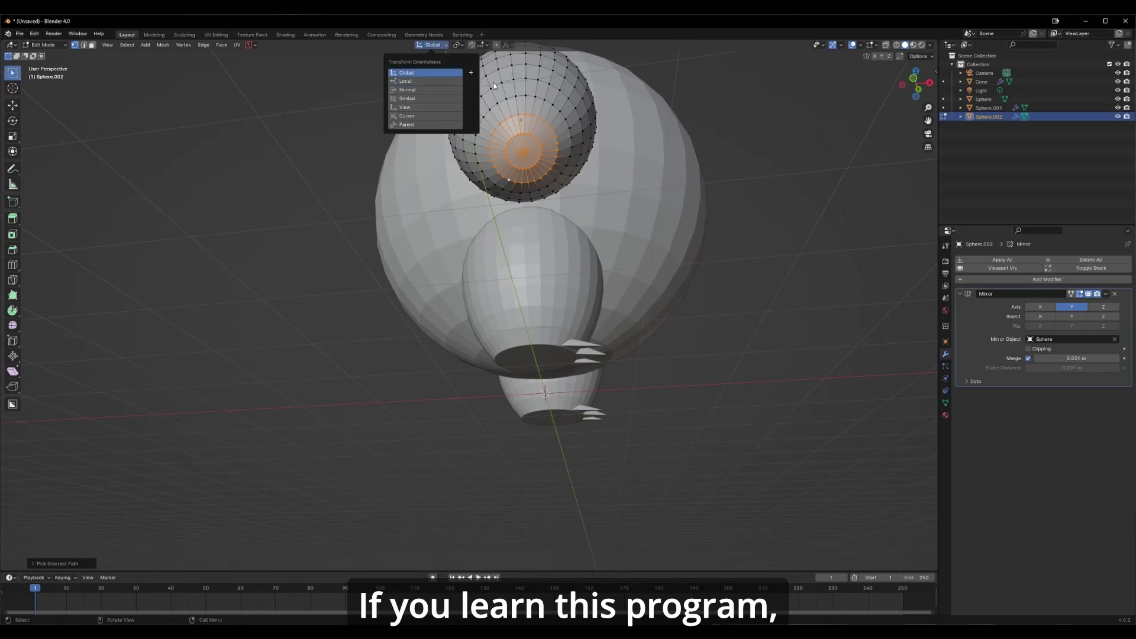
pyautogui.click(535, 139)
pyautogui.press('KP_3')
pyautogui.click(651, 183)
pyautogui.moveTo(651, 183); pyautogui.dragTo(580, 237, button='middle')
pyautogui.press('Tab')
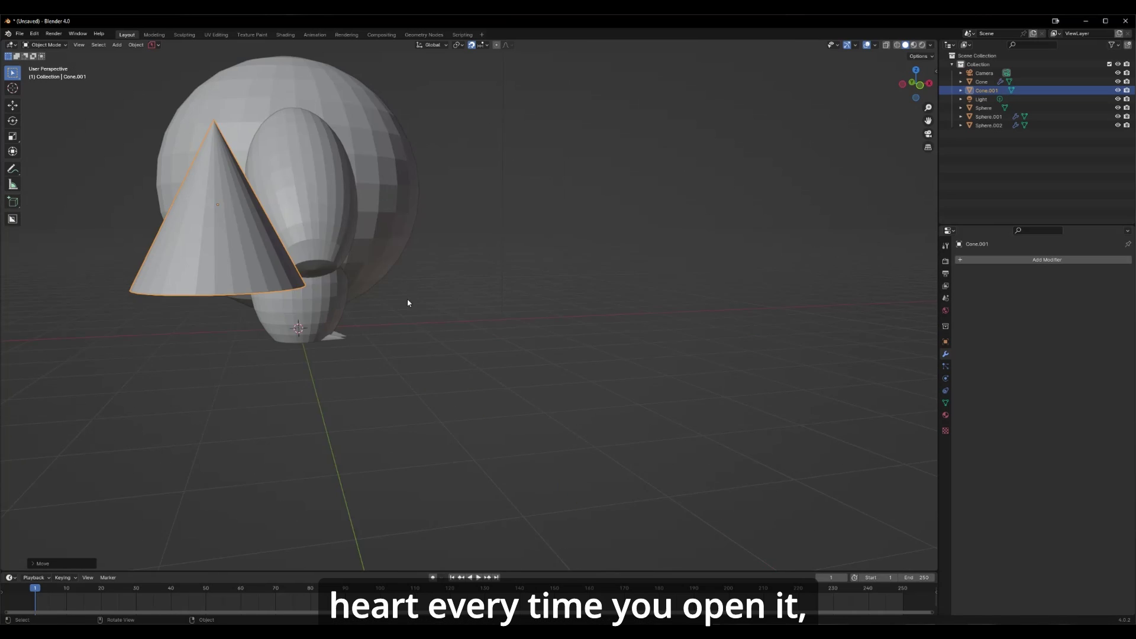
# Step: Add a cone and scale it down to spike size for the arm tip
pyautogui.click(875, 45)
pyautogui.click(932, 57)
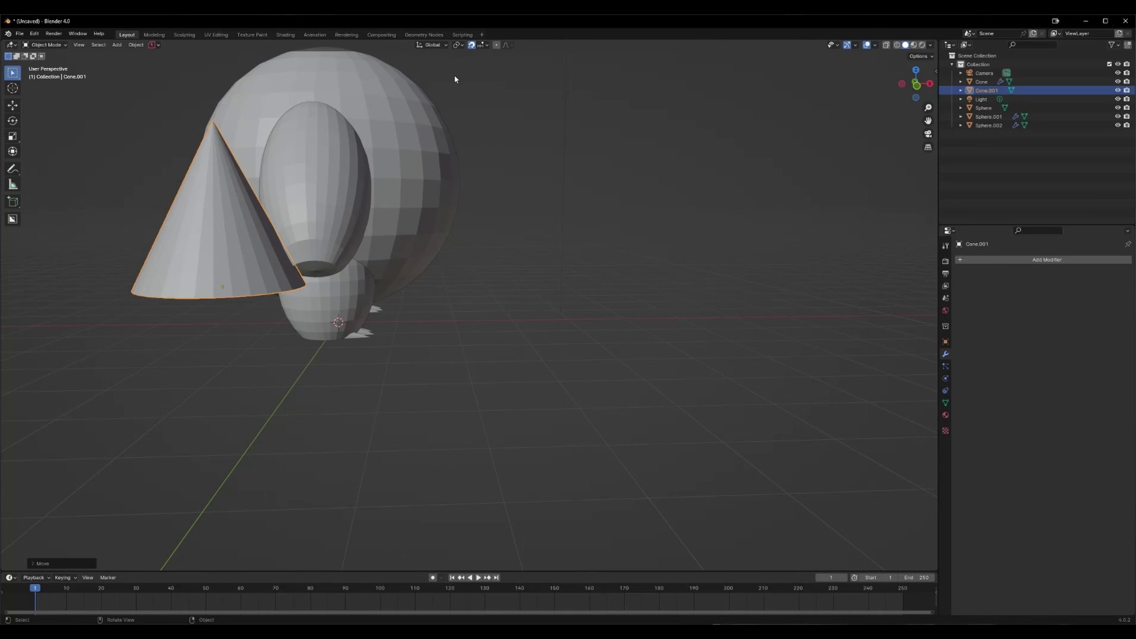
pyautogui.press('s')
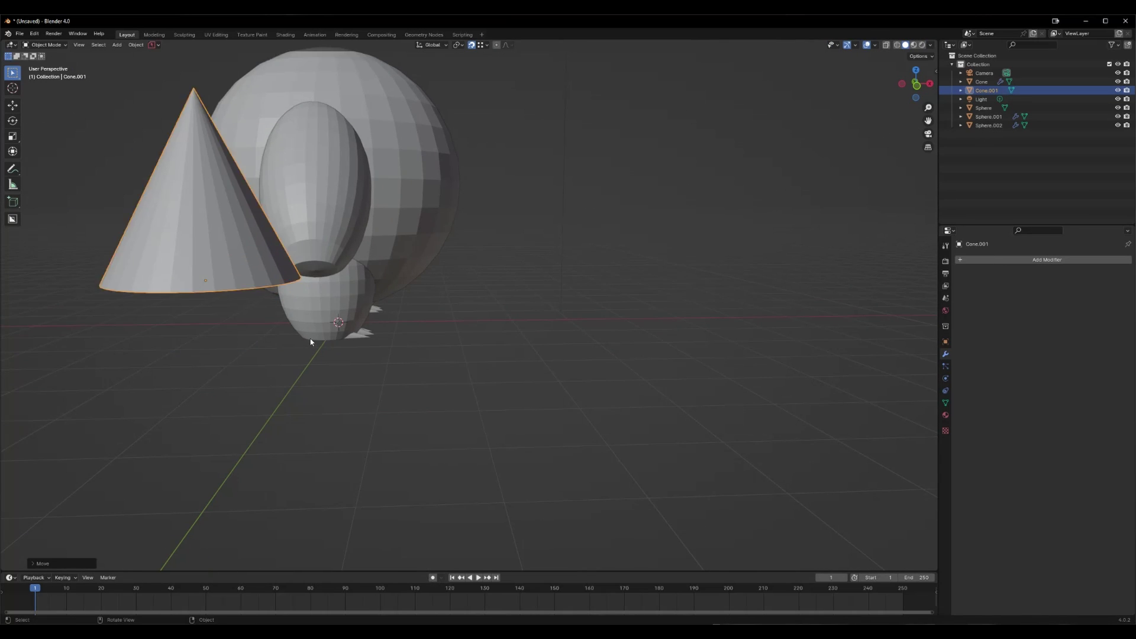
pyautogui.press('s')
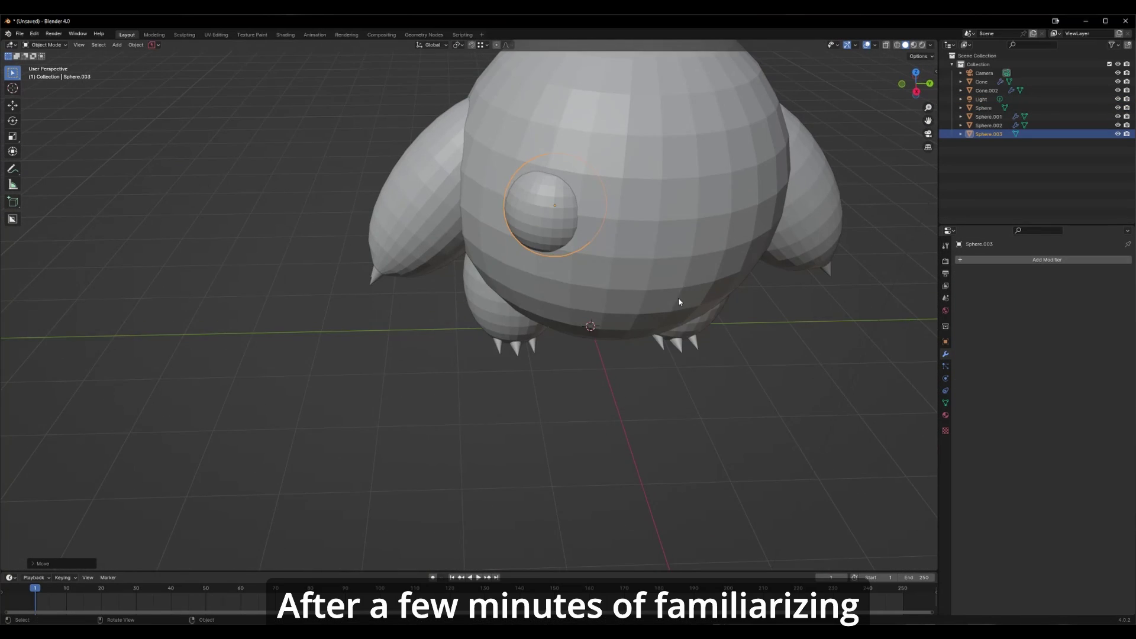
# Step: Cut the eye sockets with a Boolean Difference using Sphere.003 and check the eye spheres
pyautogui.click(1074, 260)
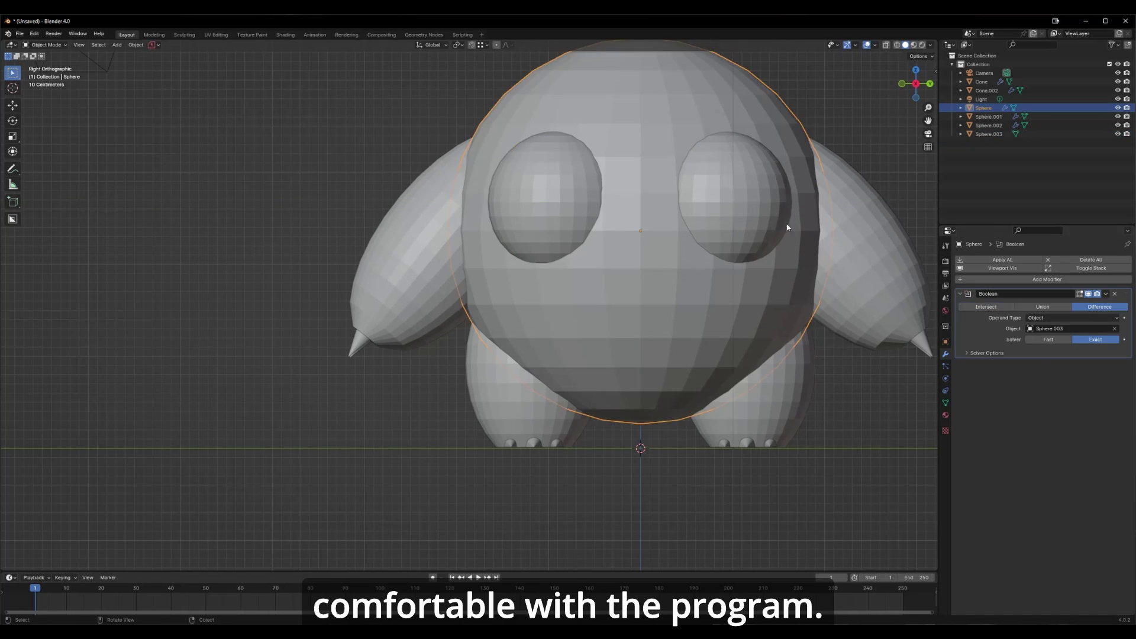
pyautogui.click(777, 213)
pyautogui.click(764, 218)
pyautogui.click(750, 222)
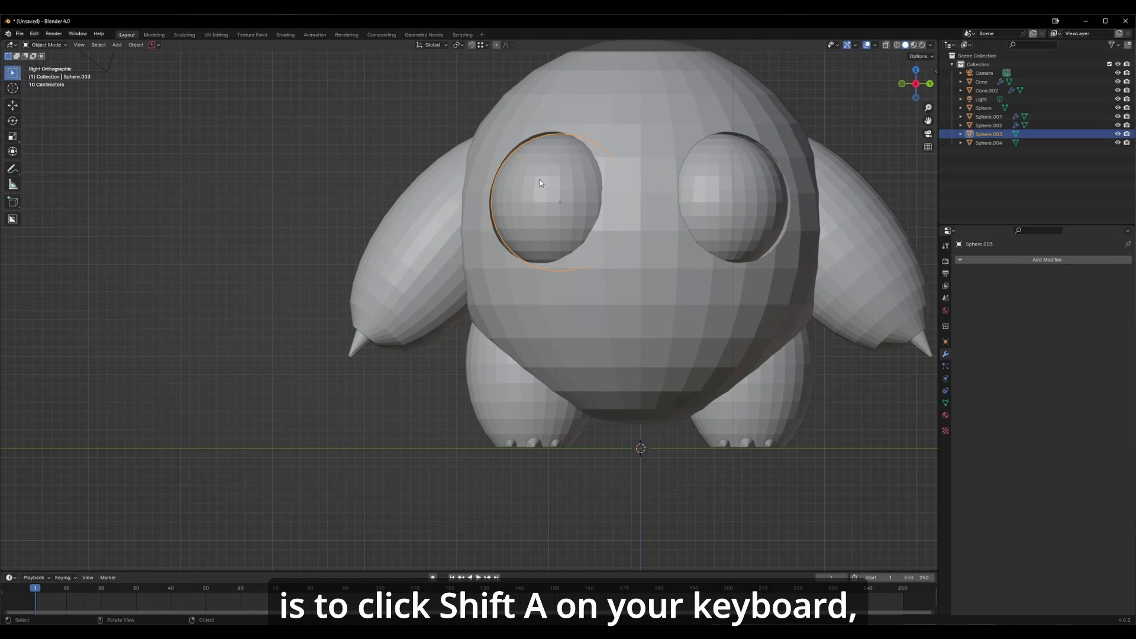
pyautogui.click(574, 126)
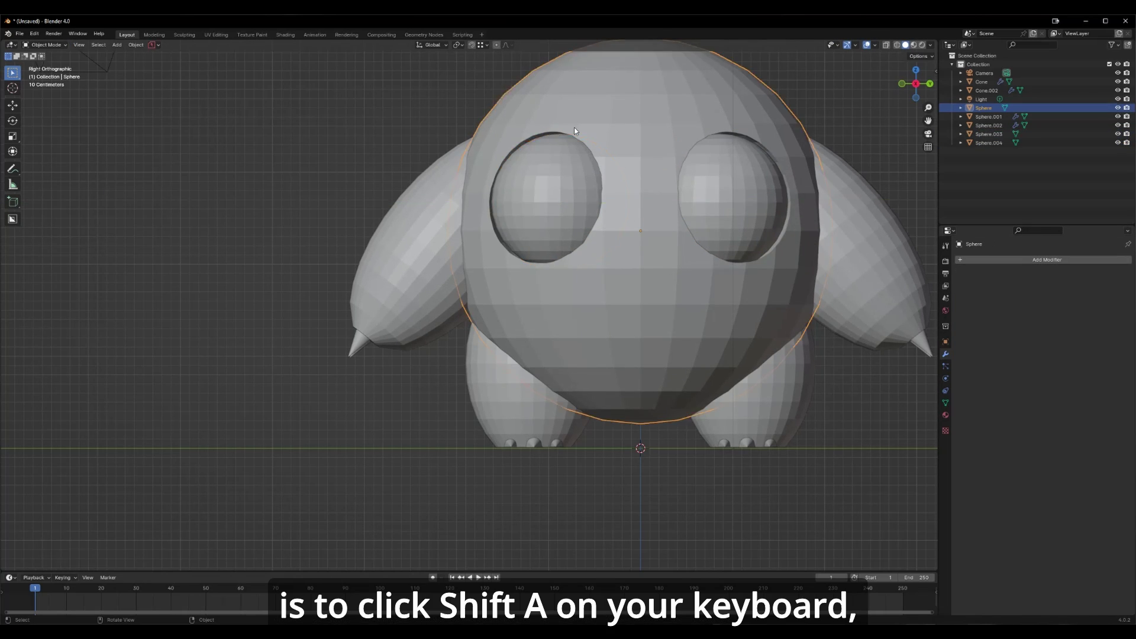
# Step: Bend the mirrored brow's ends down onto the head using proportional editing
pyautogui.moveTo(573, 126); pyautogui.dragTo(667, 380, button='middle')
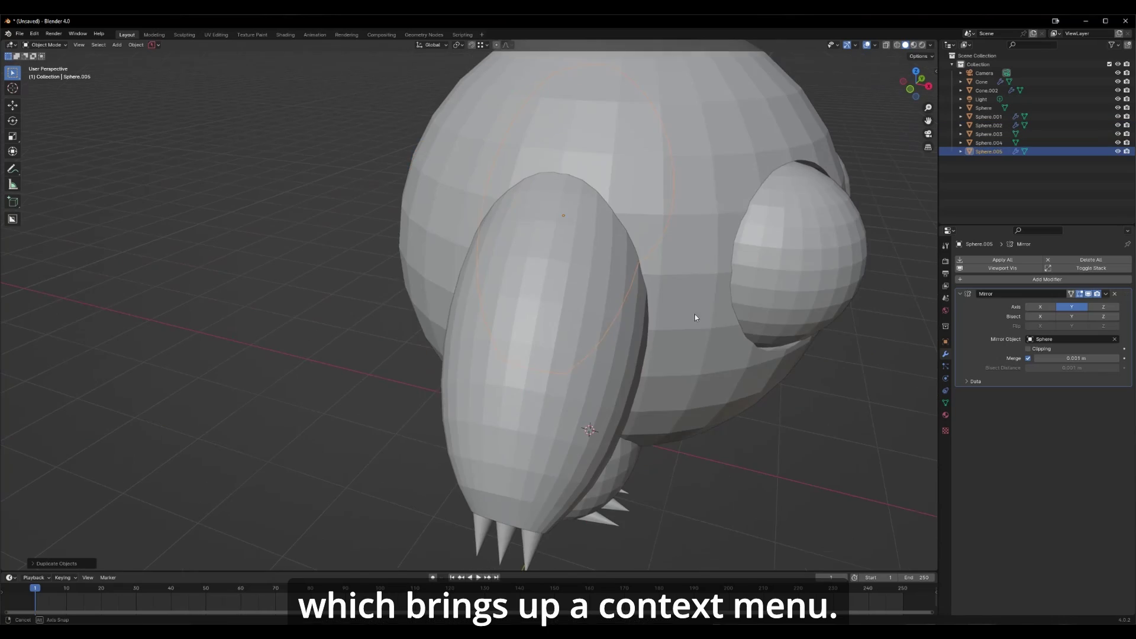
pyautogui.moveTo(698, 317); pyautogui.dragTo(452, 333, button='middle')
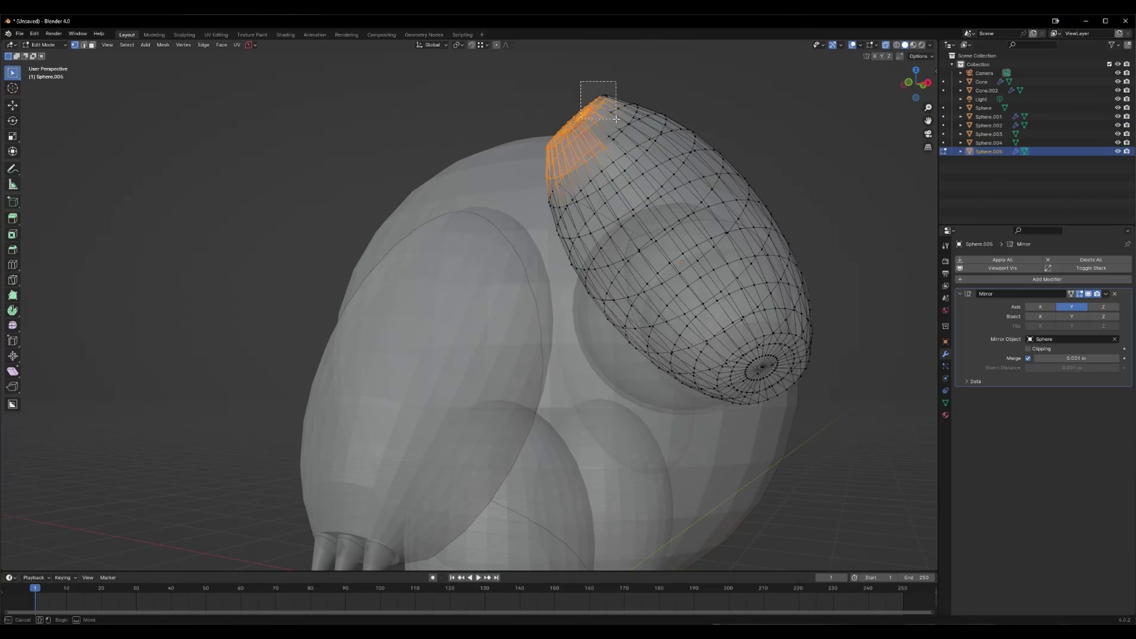
pyautogui.press('o')
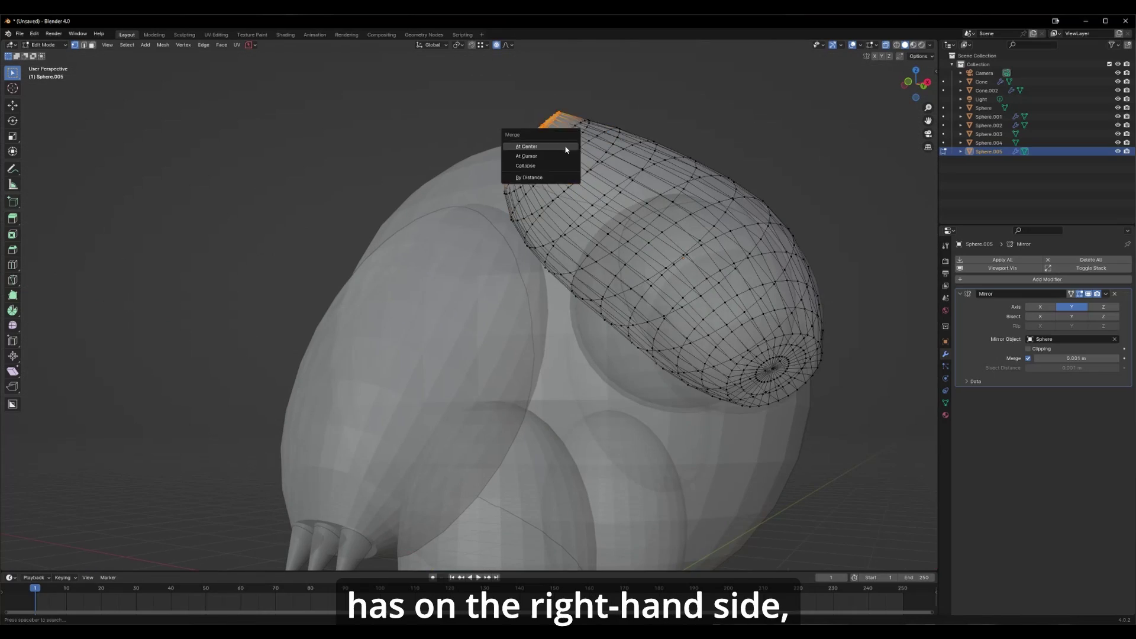
pyautogui.press('g')
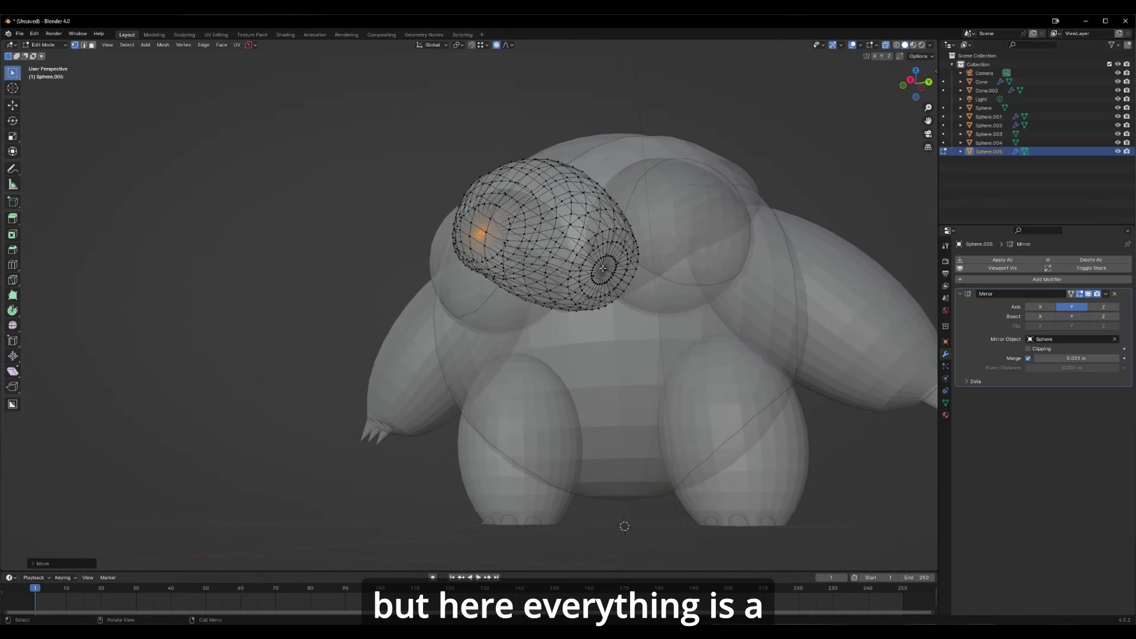
pyautogui.press('g')
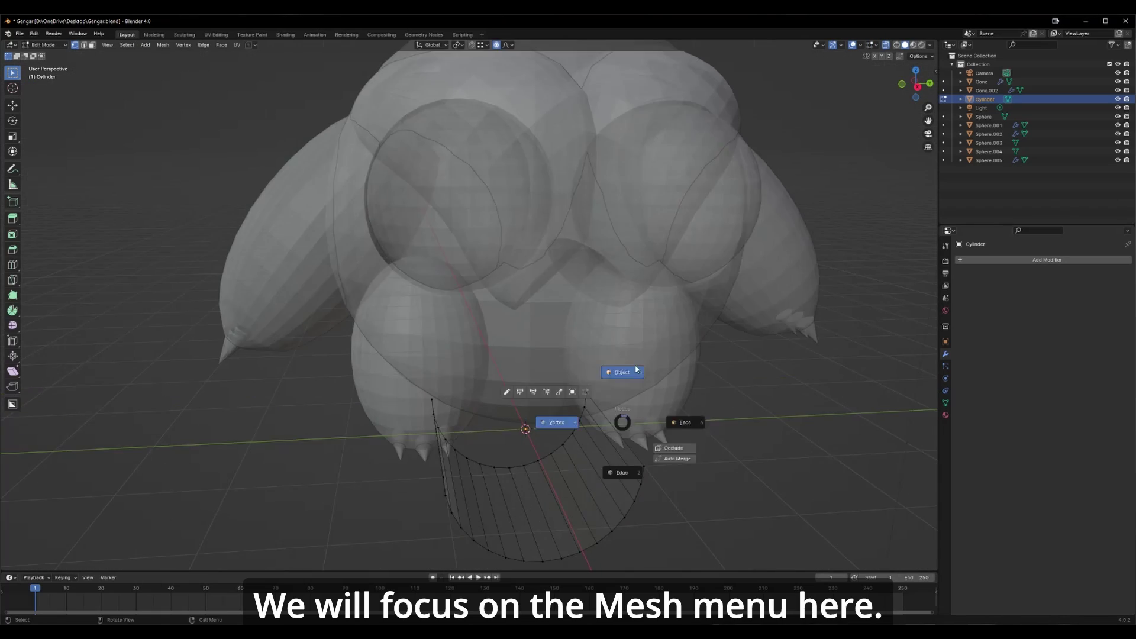
# Step: Position the mouth half-cylinder below the eyes and the mirrored brow over them
pyautogui.moveTo(623, 424); pyautogui.dragTo(677, 559, button='middle')
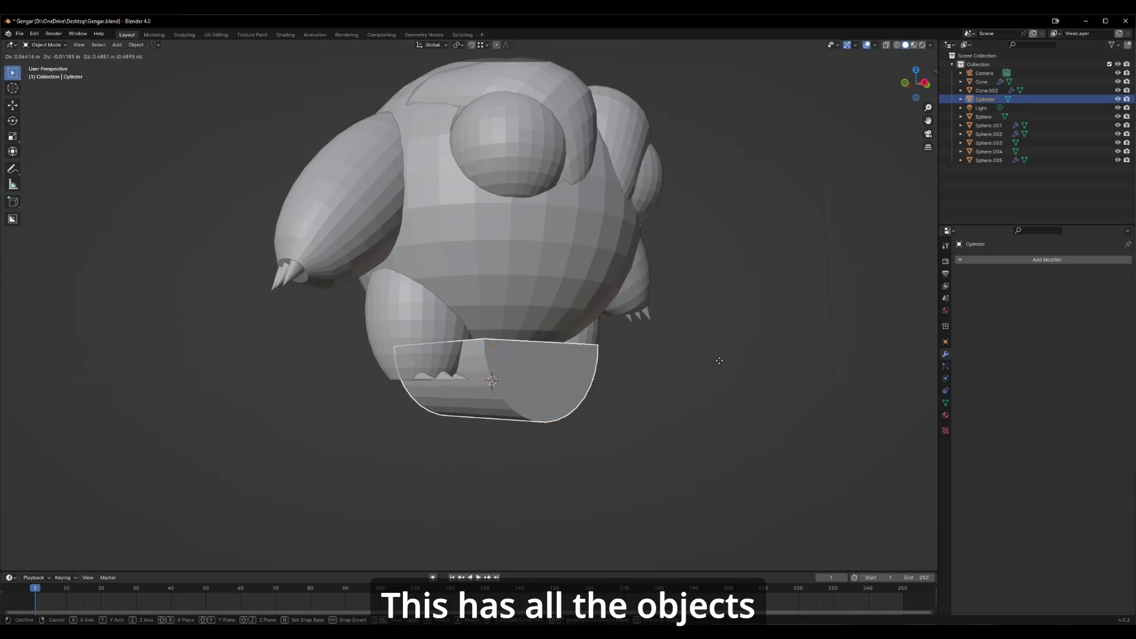
pyautogui.press('g')
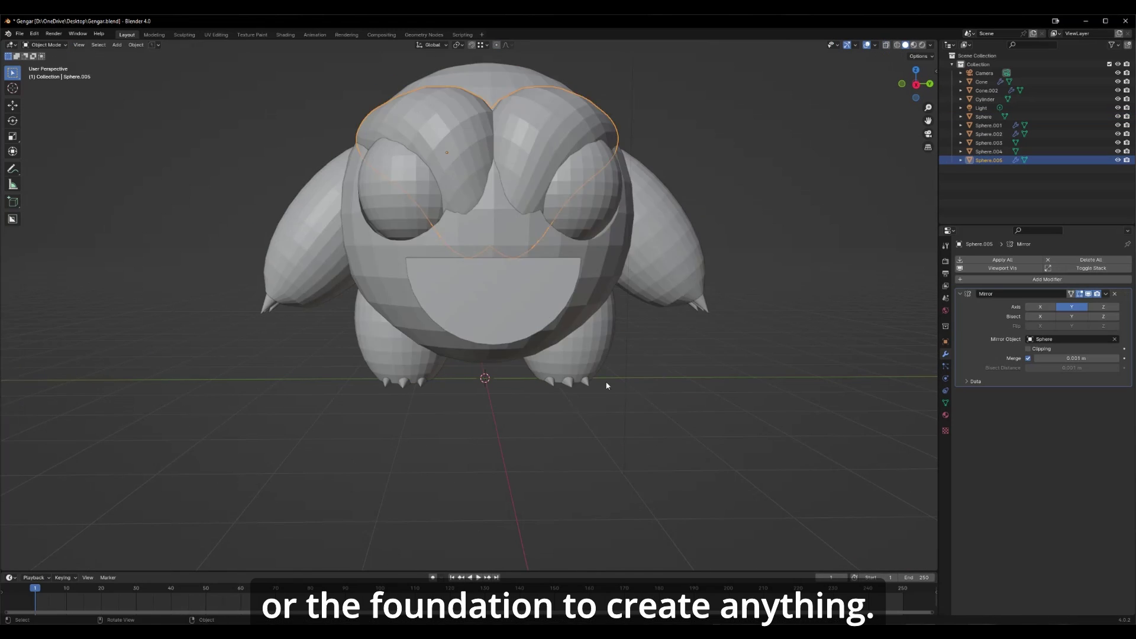
pyautogui.press('g')
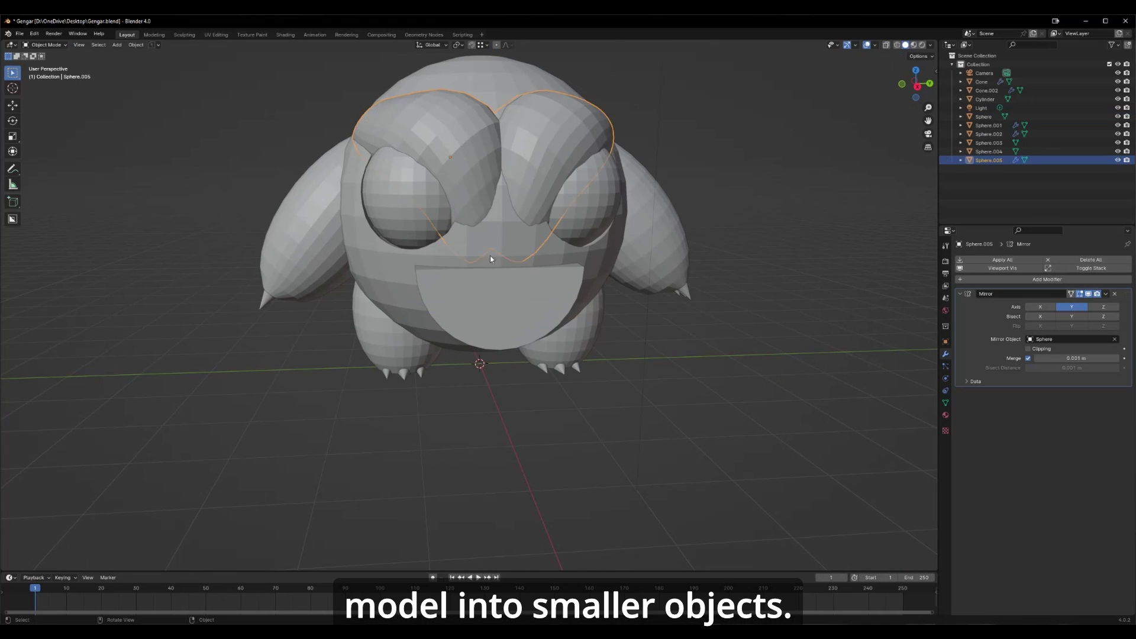
pyautogui.click(490, 259)
pyautogui.press('g')
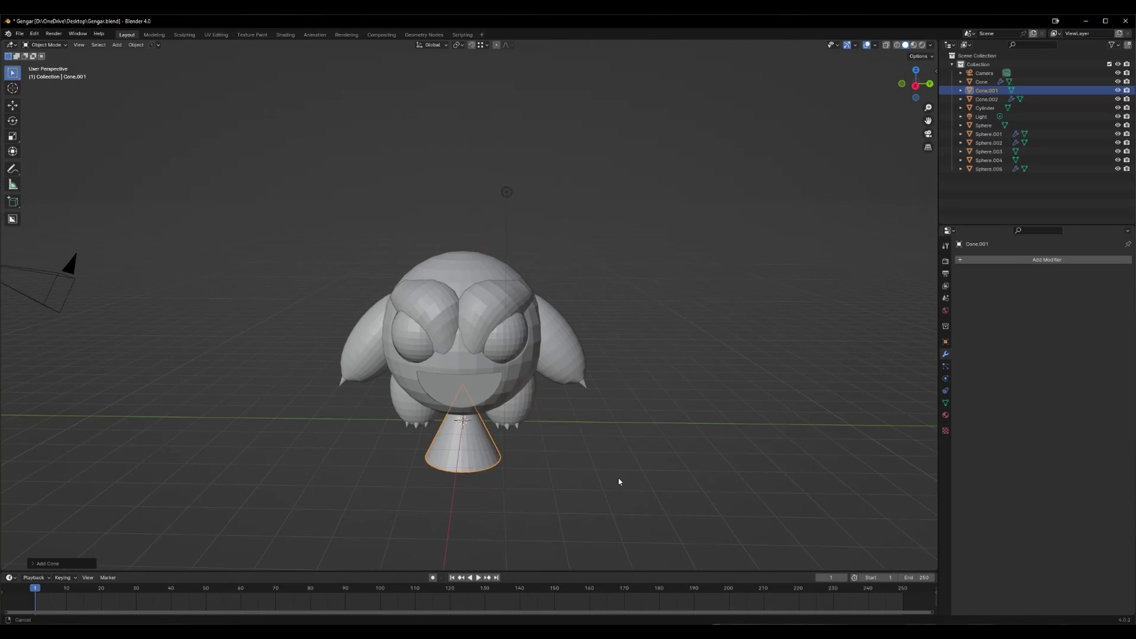
# Step: Raise the new cone above the head and stretch it along its local Z axis
pyautogui.press('g')
pyautogui.press('z')
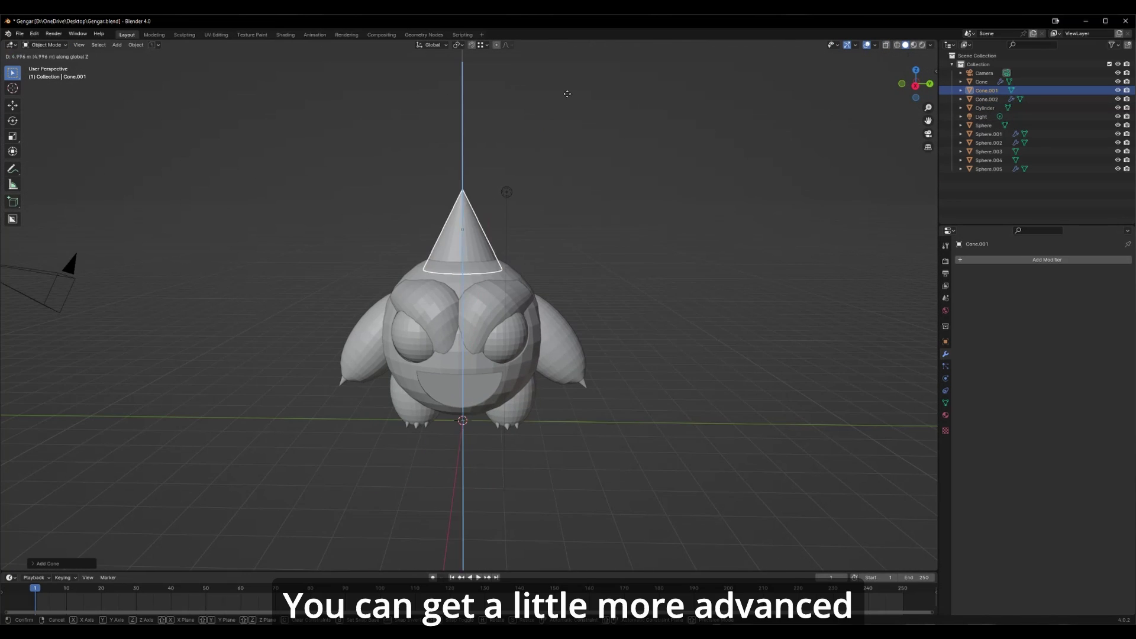
pyautogui.click(916, 87)
pyautogui.click(432, 44)
pyautogui.click(438, 70)
pyautogui.press('s')
pyautogui.press('z')
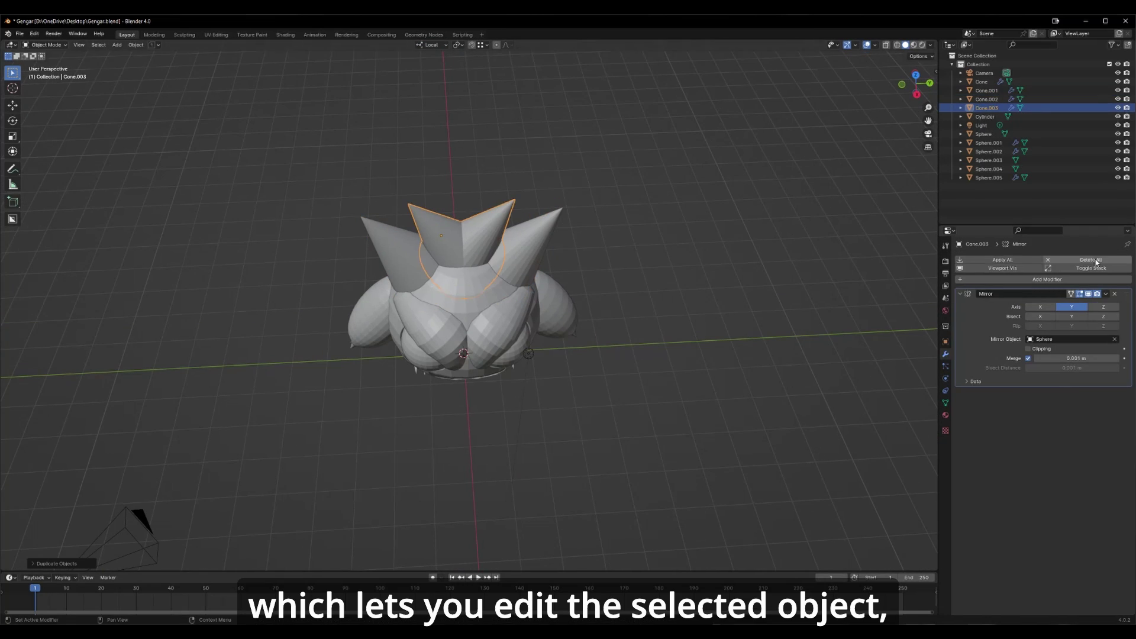
# Step: Remove the cone's Mirror modifier, place it, and duplicate spikes down the back
pyautogui.click(1090, 260)
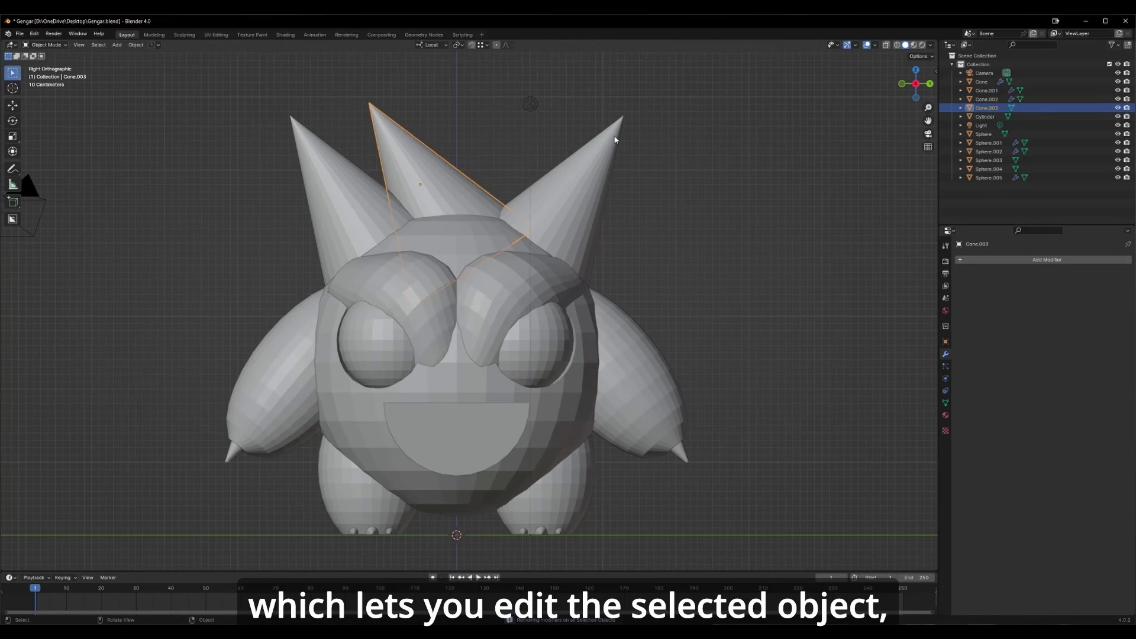
pyautogui.press('g')
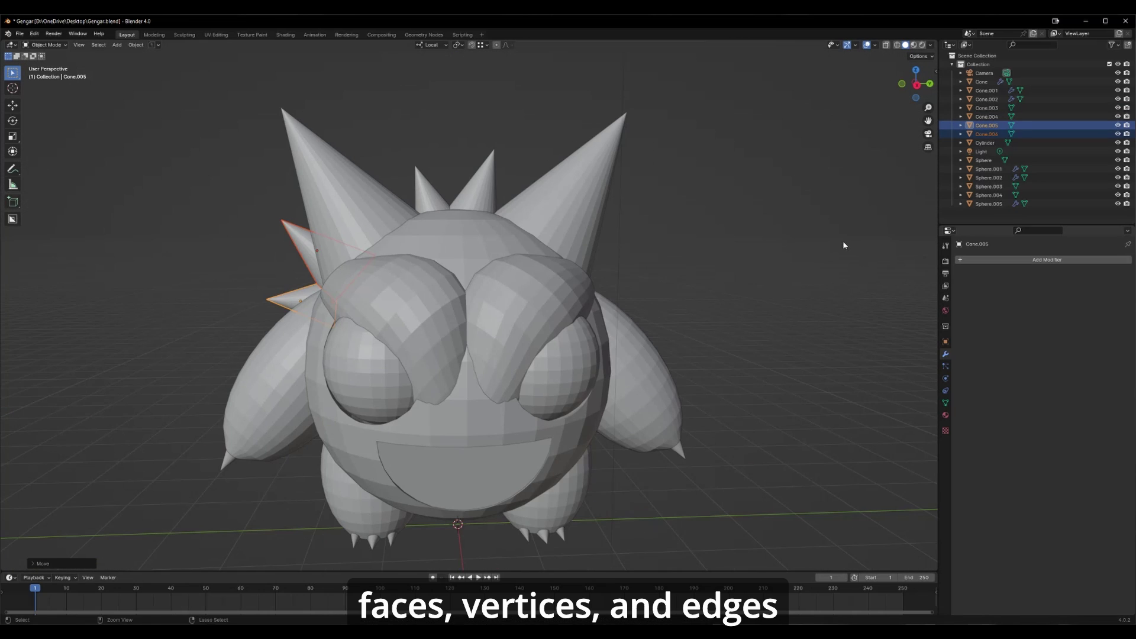
pyautogui.click(432, 45)
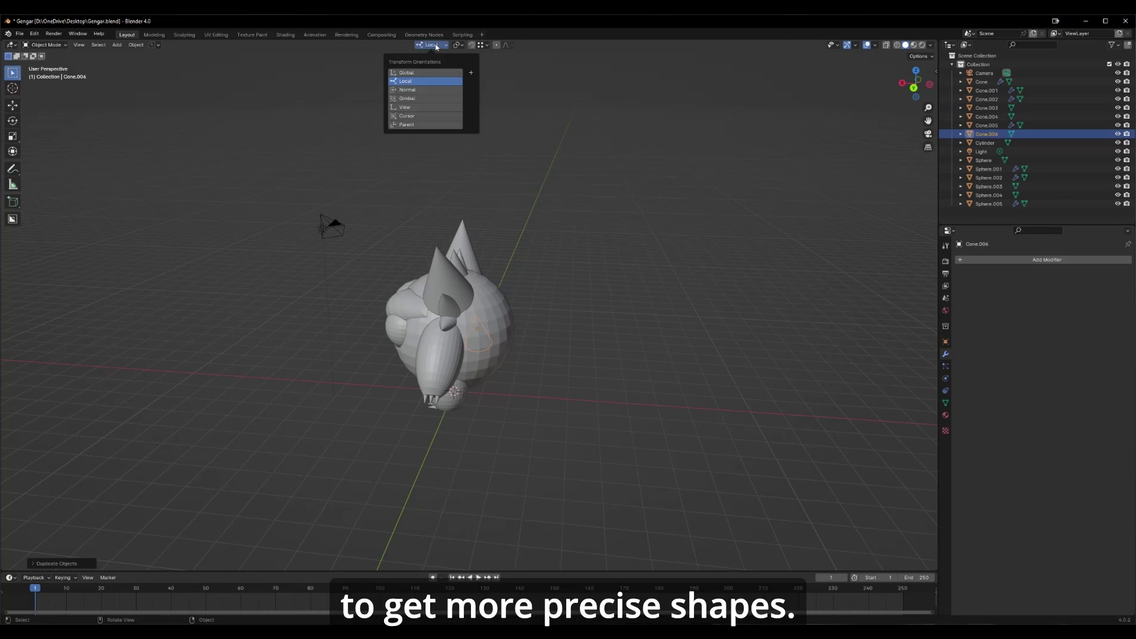
pyautogui.moveTo(637, 358); pyautogui.dragTo(629, 284, button='middle')
pyautogui.scroll(4, 695, 356)
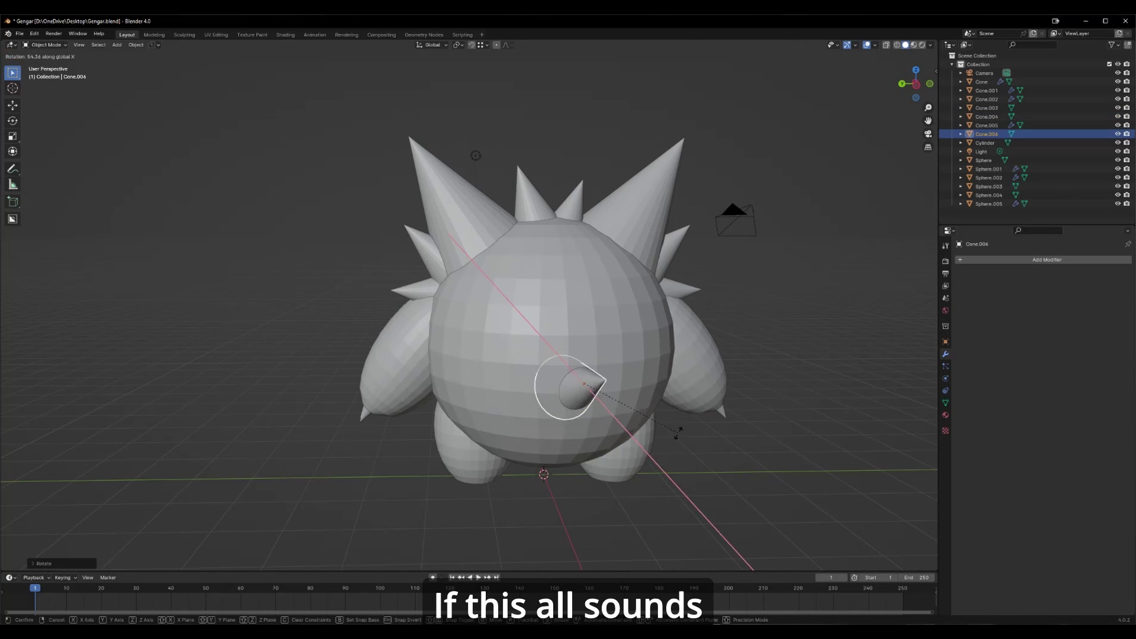
pyautogui.hotkey('shift', 'd')
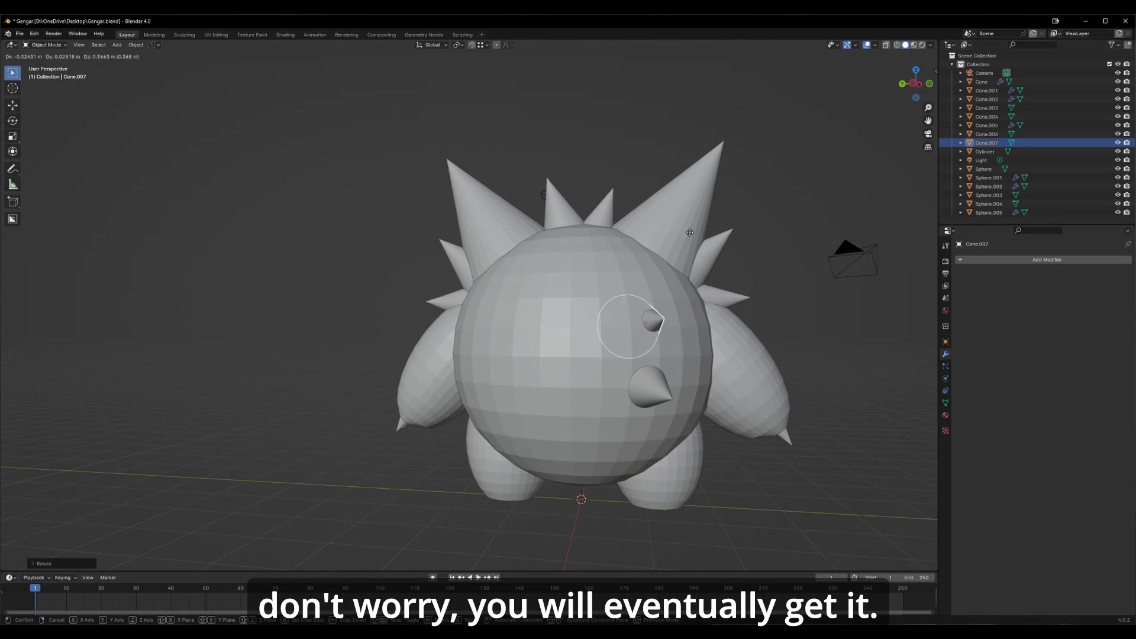
pyautogui.hotkey('shift', 'd')
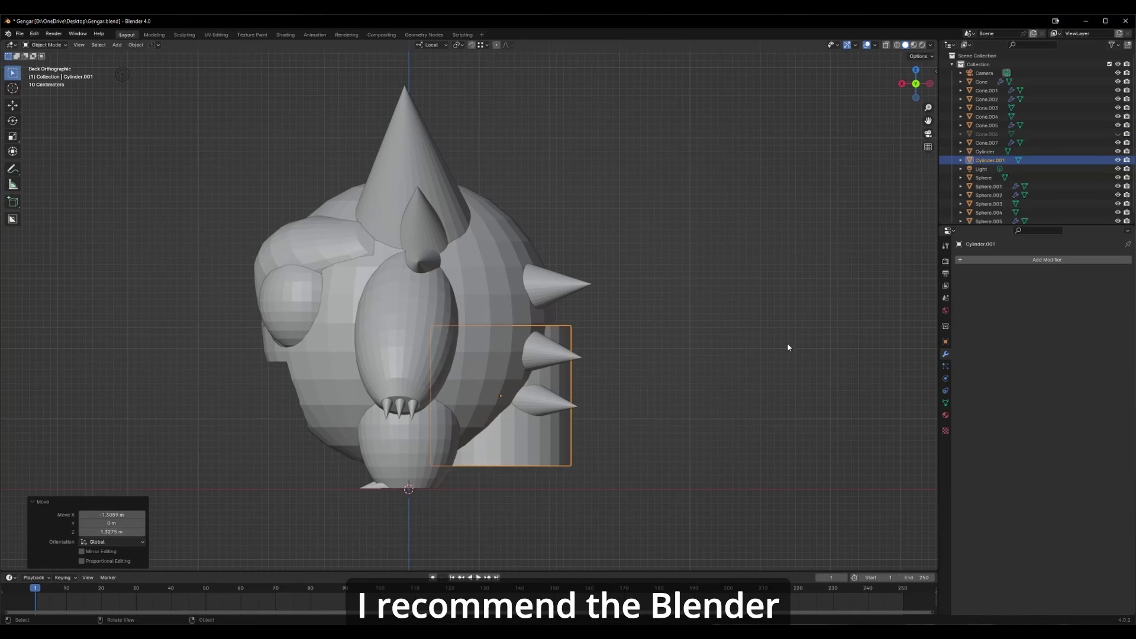
# Step: Stretch the new cylinder into a long tail and add loop cuts in X-ray
pyautogui.press('s')
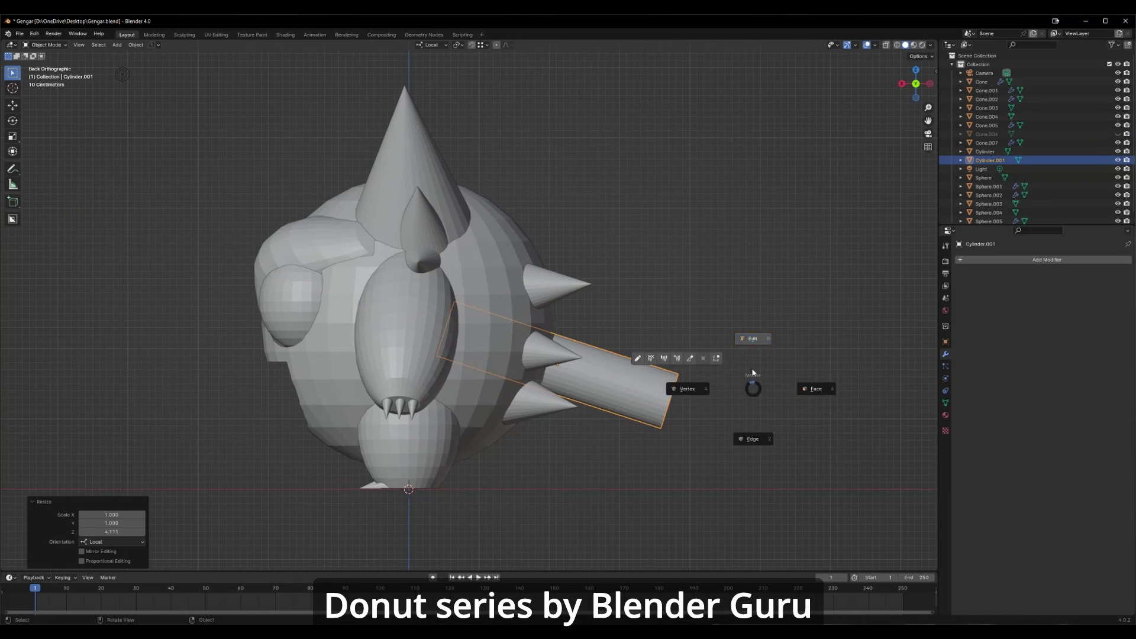
pyautogui.click(753, 372)
pyautogui.hotkey('alt', 'z')
pyautogui.hotkey('ctrl', 'r')
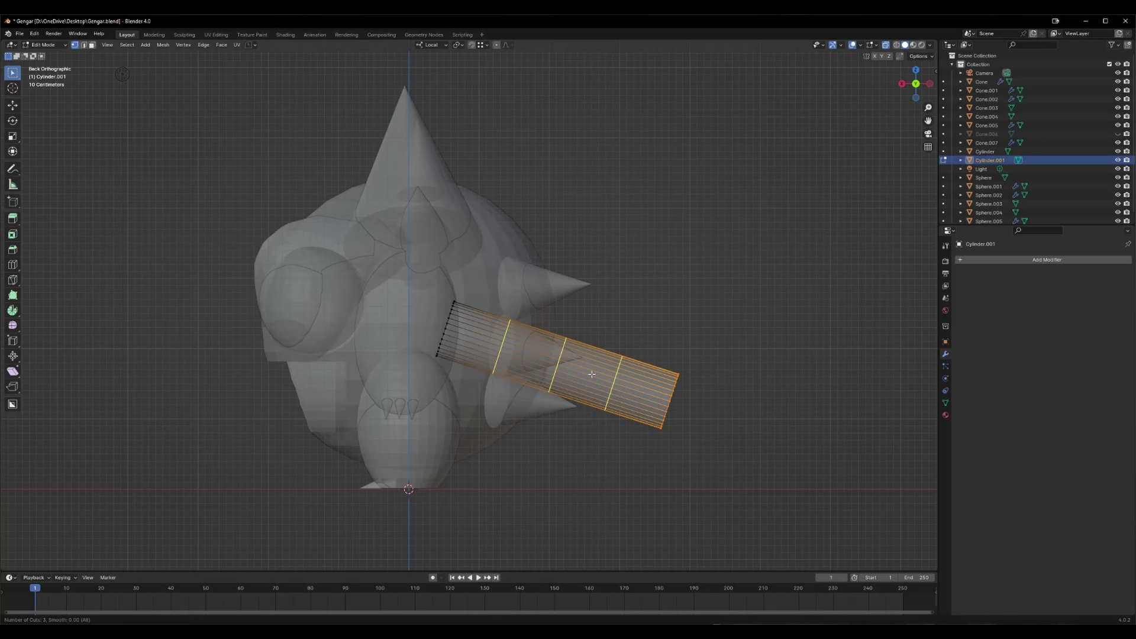
# Step: Taper the tail's tip to a point and bend its sections downward
pyautogui.press('s')
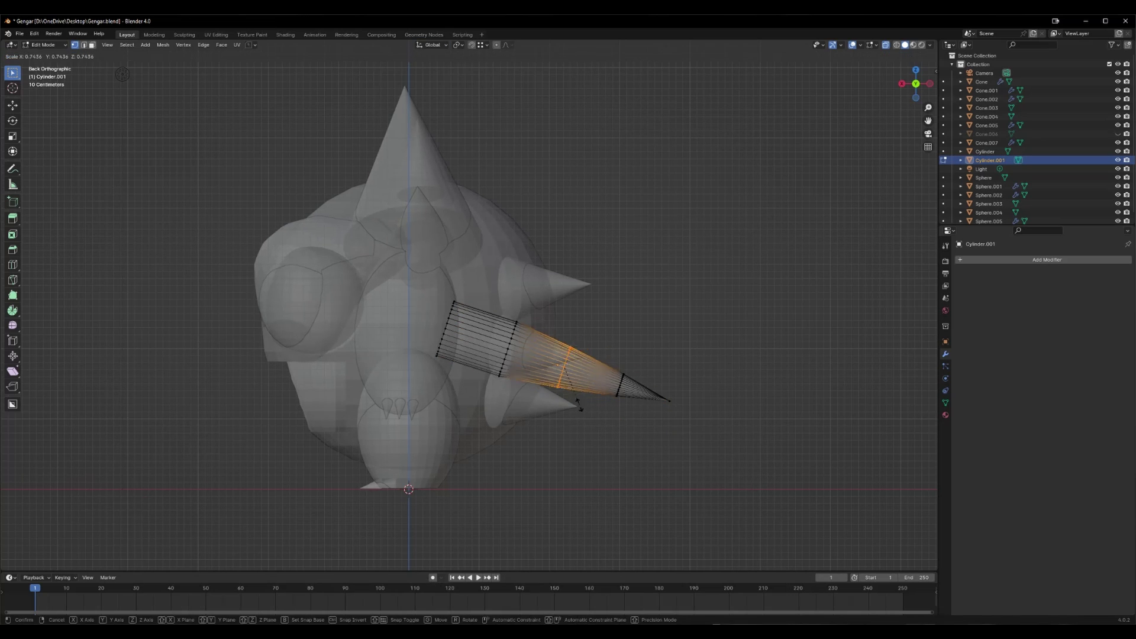
pyautogui.press('g')
pyautogui.click(687, 449)
pyautogui.press('g')
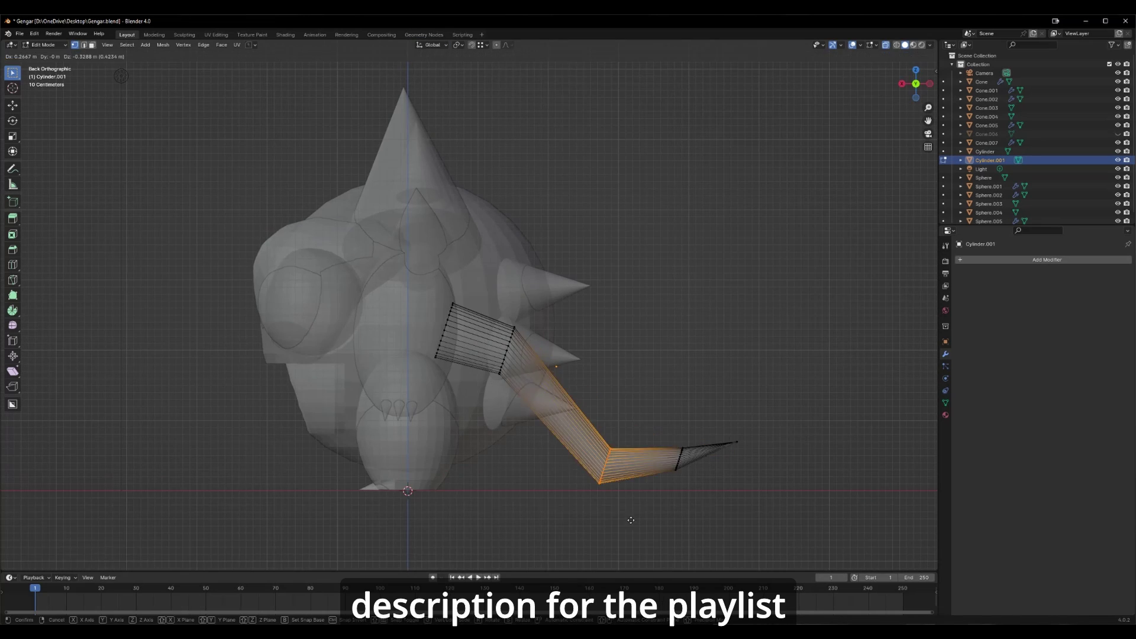
pyautogui.click(563, 501)
pyautogui.moveTo(563, 501); pyautogui.dragTo(750, 195, button='middle')
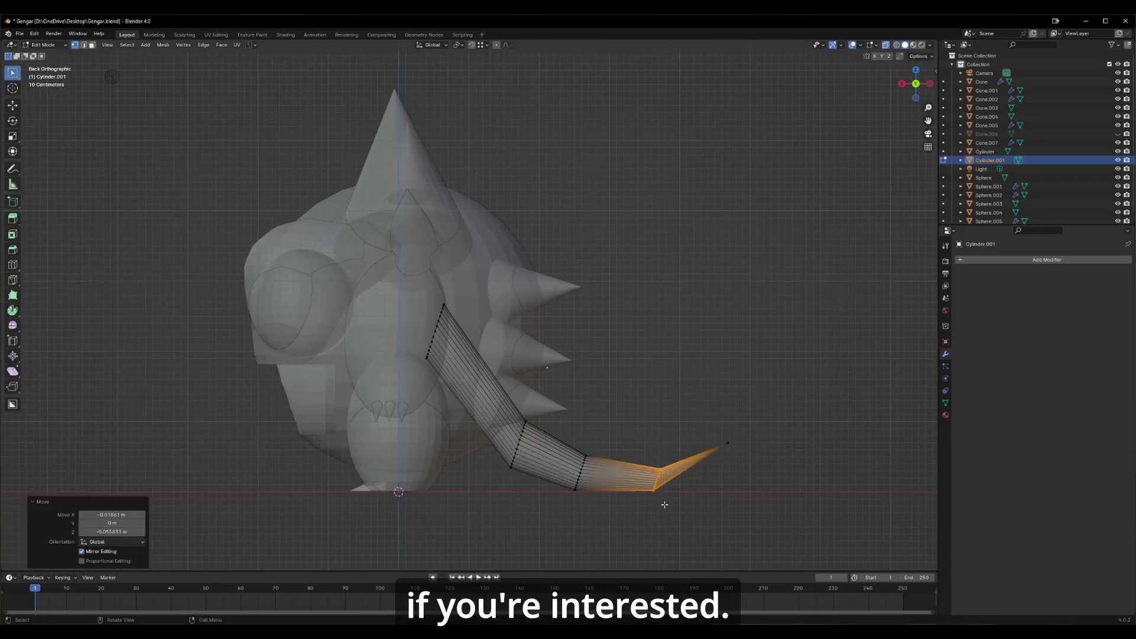
pyautogui.press('Tab')
pyautogui.moveTo(664, 504); pyautogui.dragTo(459, 386, button='middle')
pyautogui.scroll(-3, 458, 386)
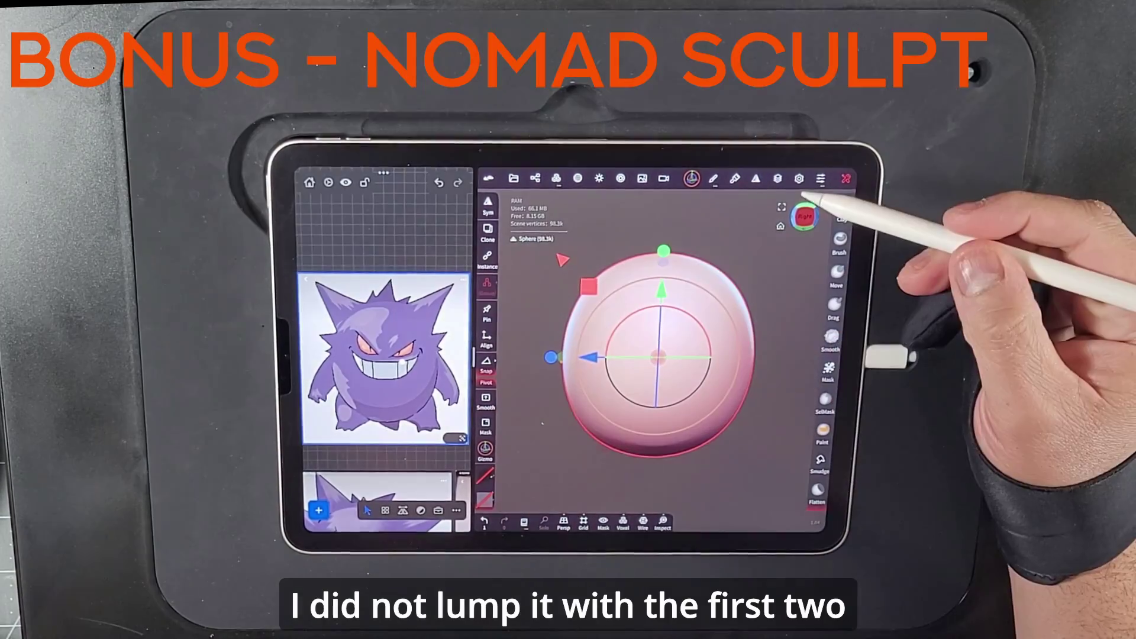
# Step: Enable symmetry on the sphere and invert the painted eye and grin mask
pyautogui.click(535, 178)
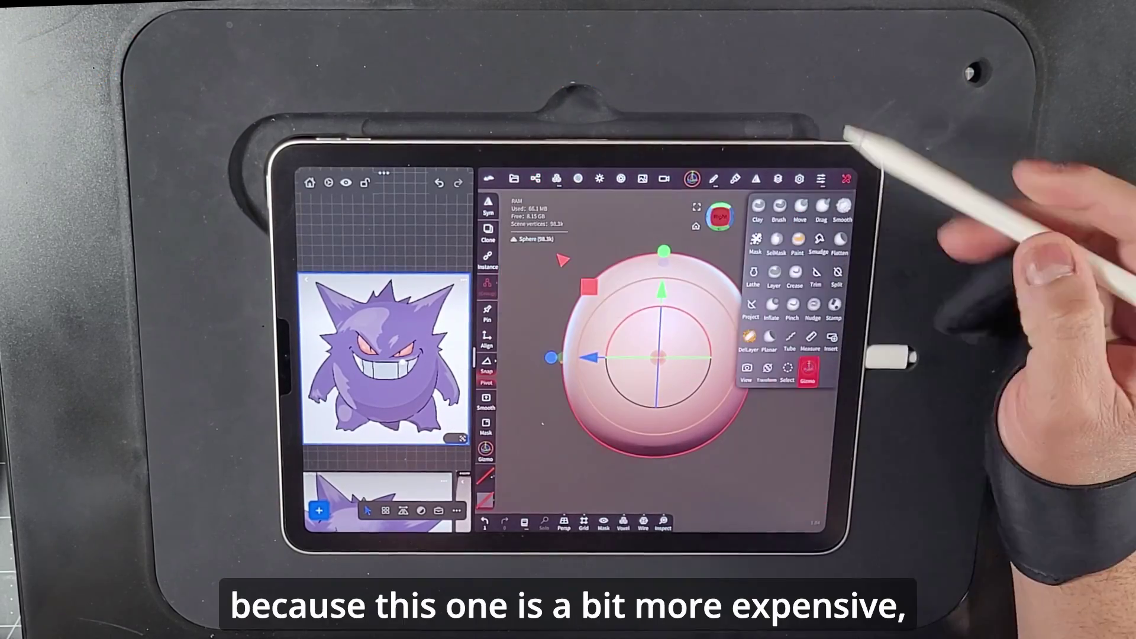
pyautogui.click(836, 252)
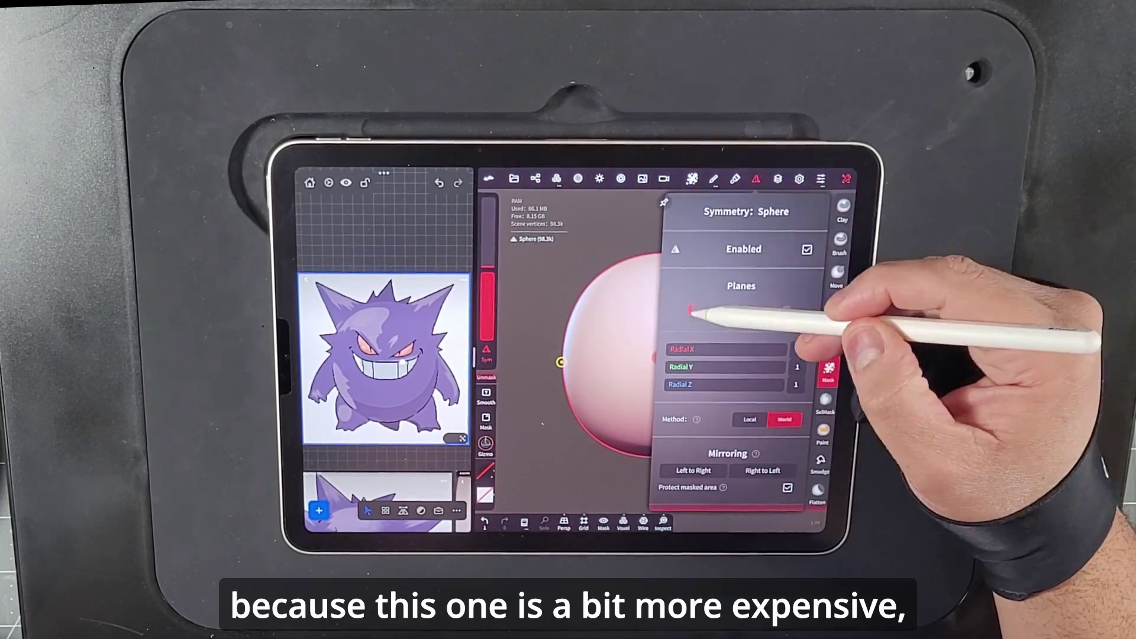
pyautogui.click(713, 178)
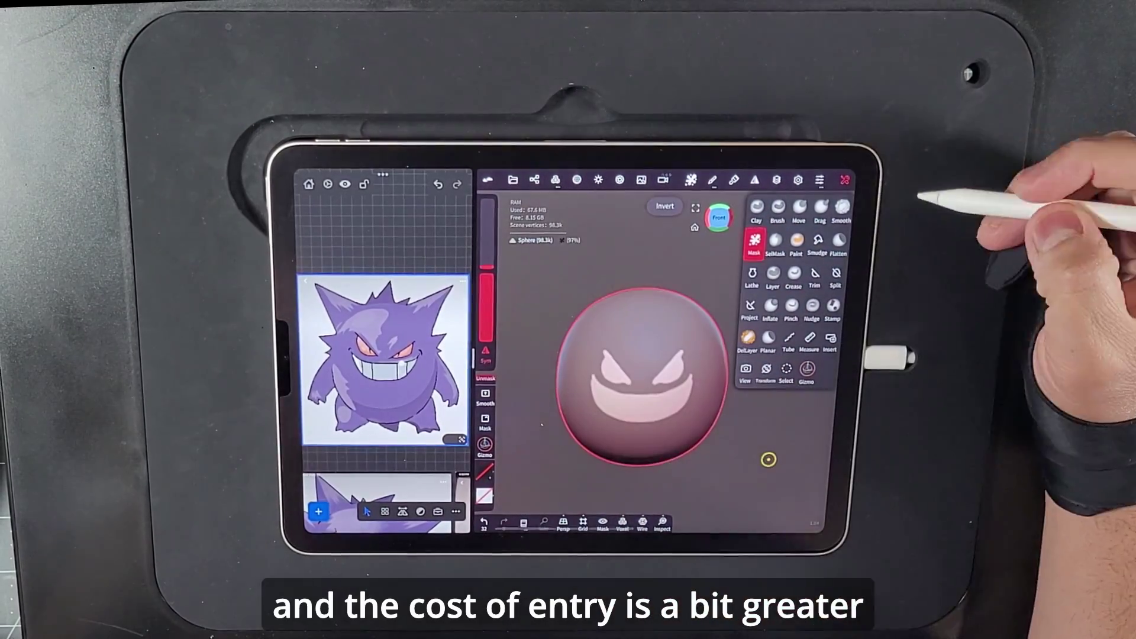
pyautogui.click(798, 207)
pyautogui.moveTo(698, 450); pyautogui.dragTo(685, 455)
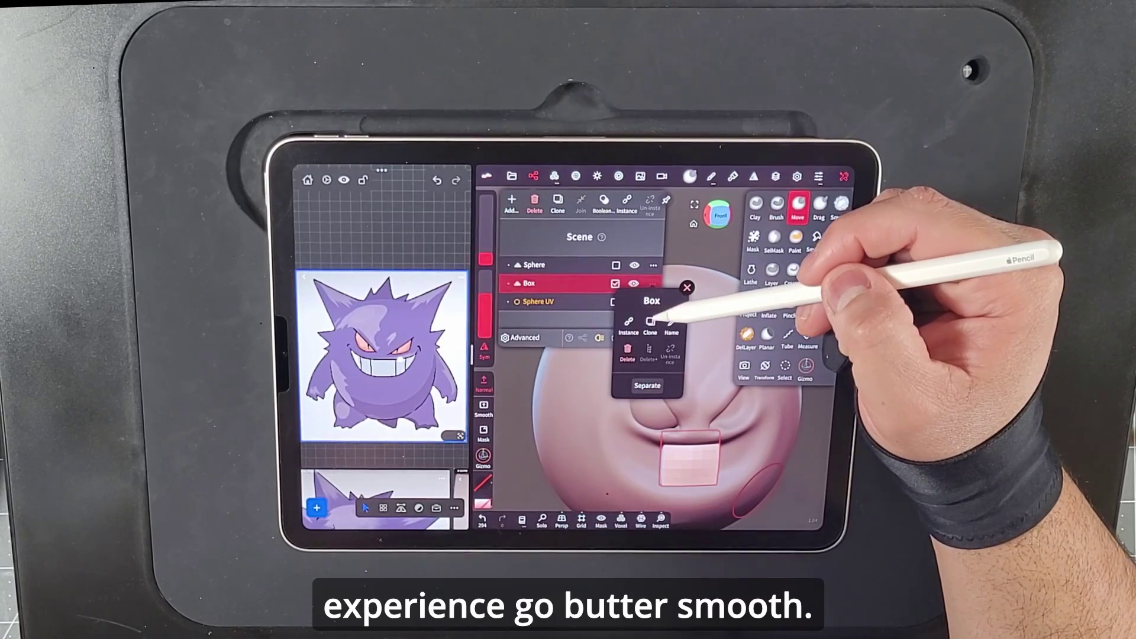
# Step: Clone the box tooth into Box 2 and widen it across the grin
pyautogui.click(650, 322)
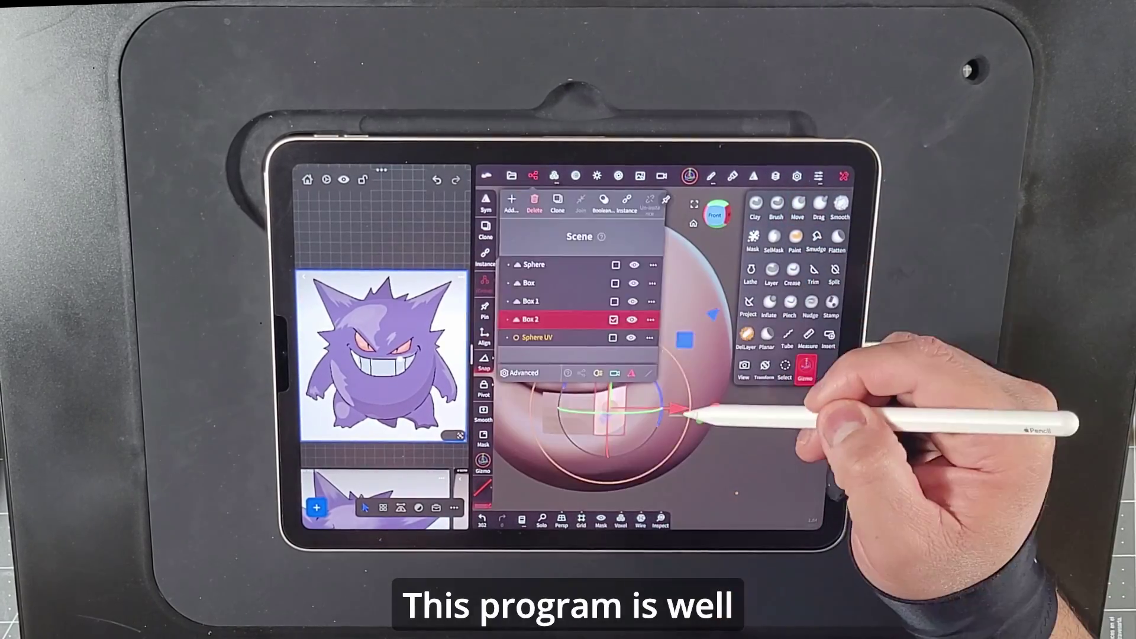
pyautogui.click(662, 417)
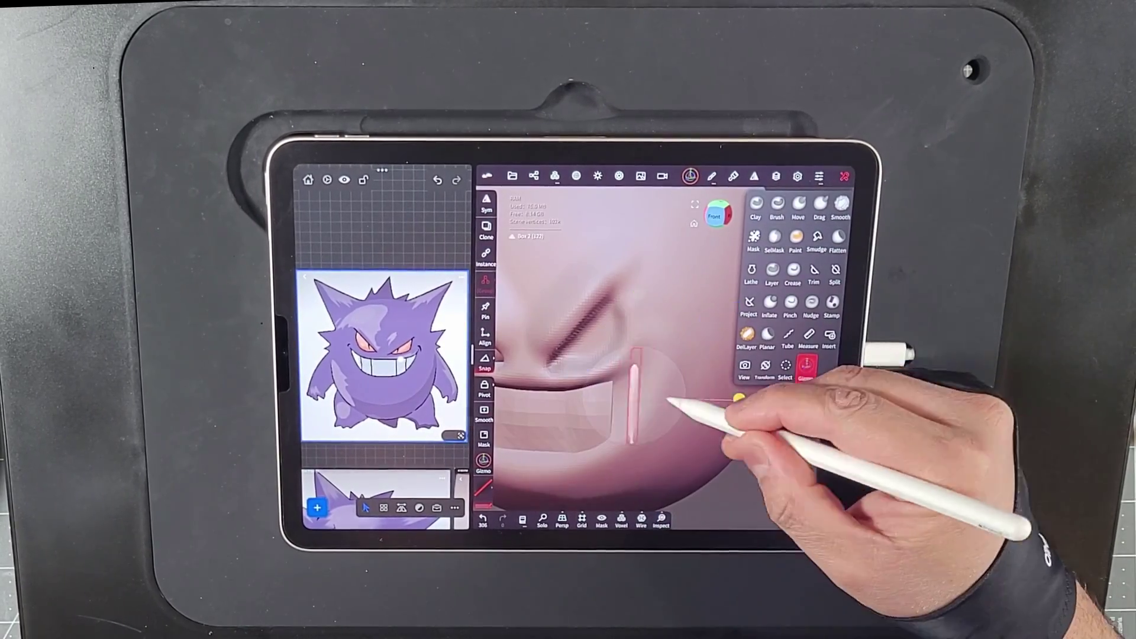
pyautogui.moveTo(668, 401); pyautogui.dragTo(669, 400)
pyautogui.moveTo(793, 456); pyautogui.dragTo(622, 393)
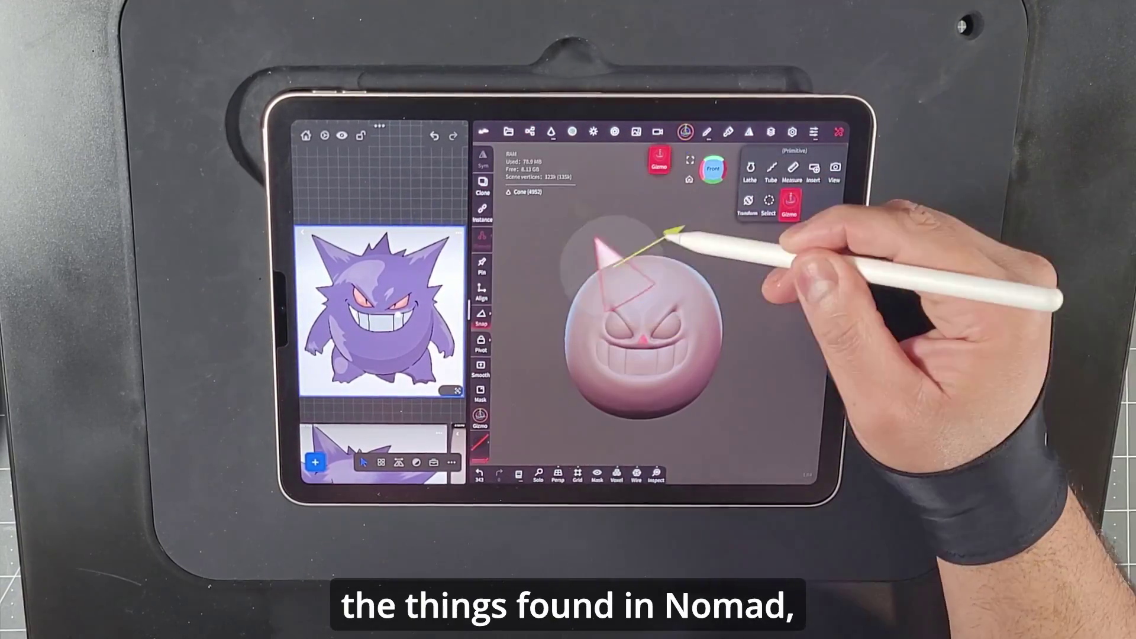
# Step: Shrink the cone horn to size 0.428 and browse the Scene's add list
pyautogui.click(789, 201)
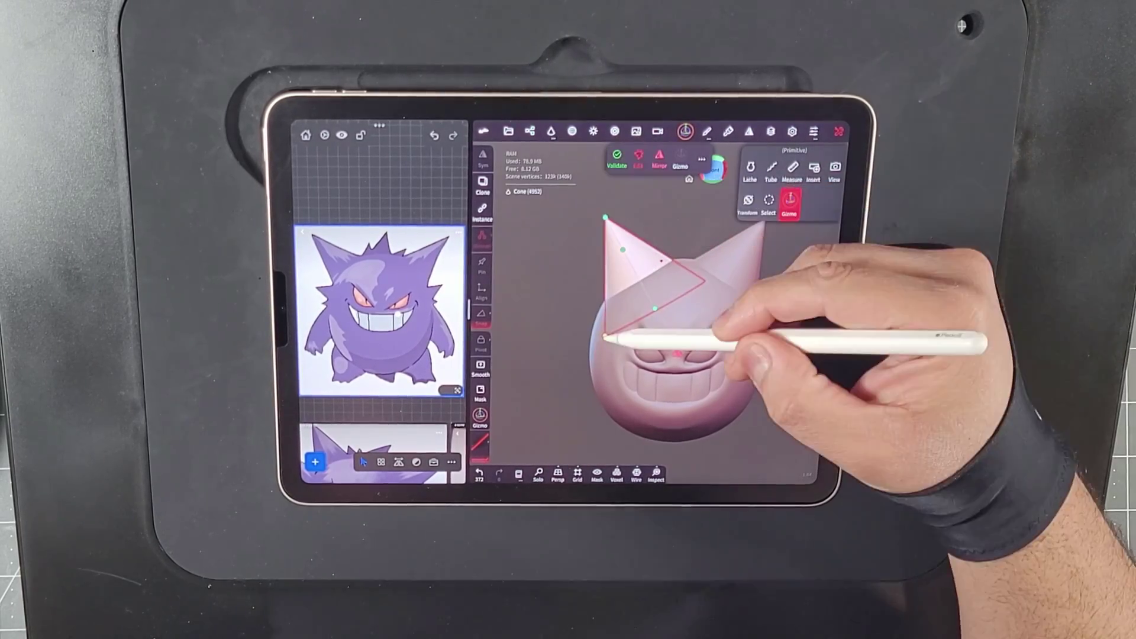
pyautogui.moveTo(623, 249); pyautogui.dragTo(625, 253)
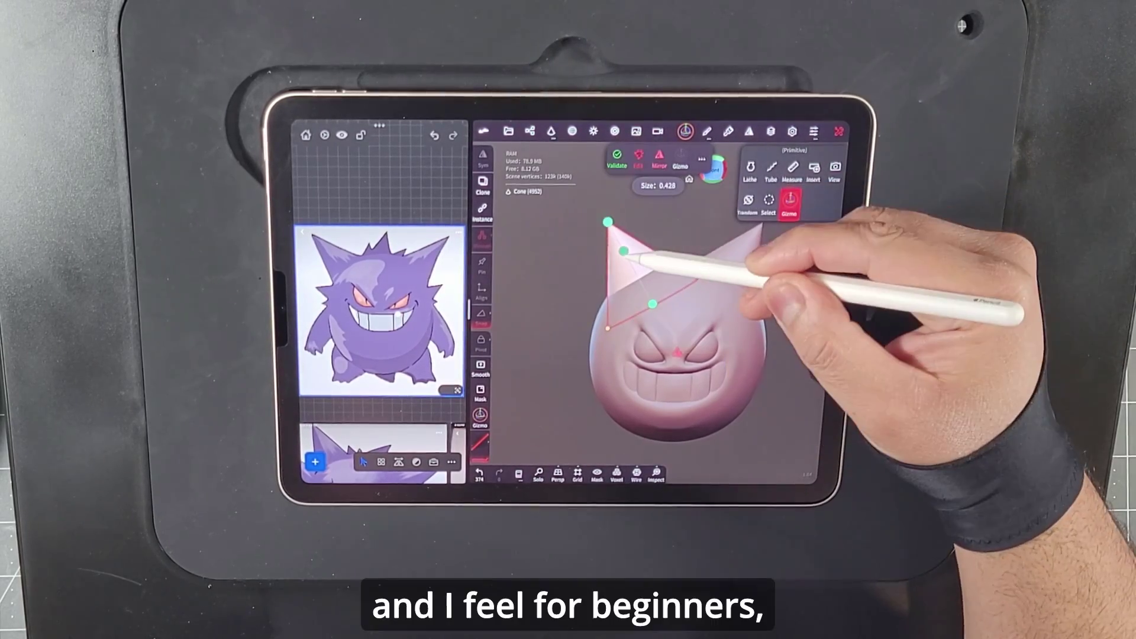
pyautogui.click(789, 201)
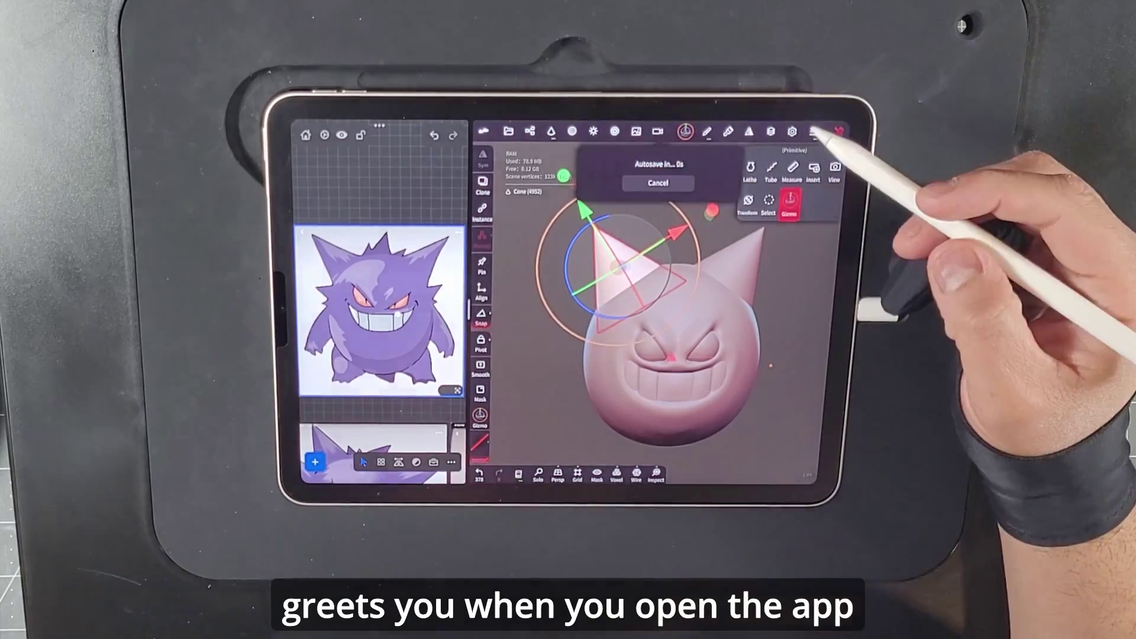
pyautogui.click(530, 130)
pyautogui.click(507, 155)
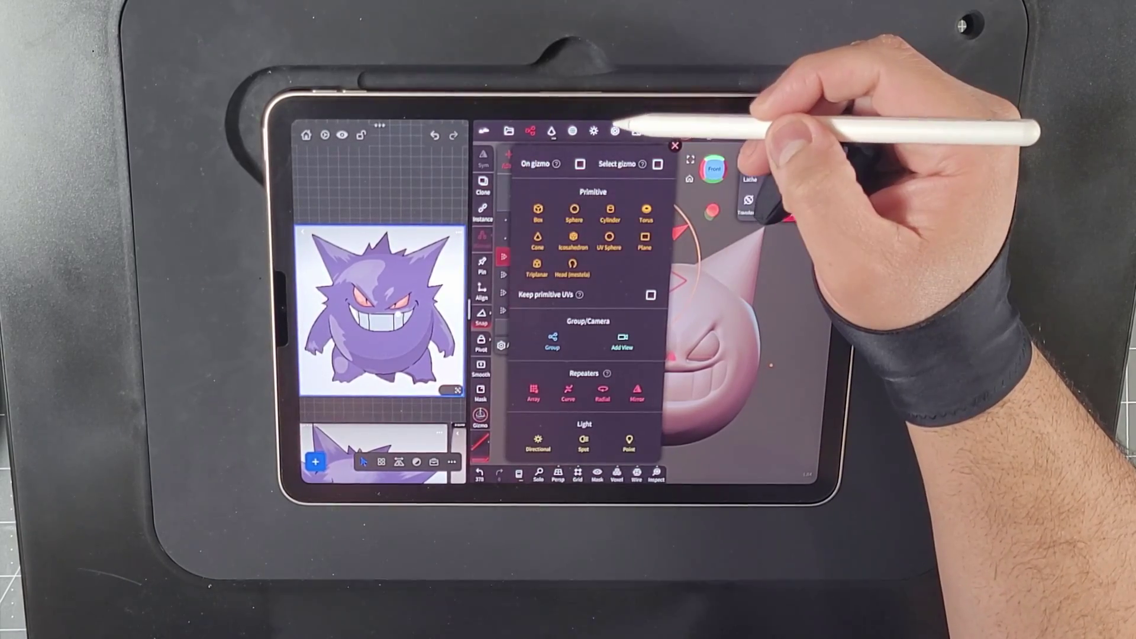
pyautogui.click(674, 145)
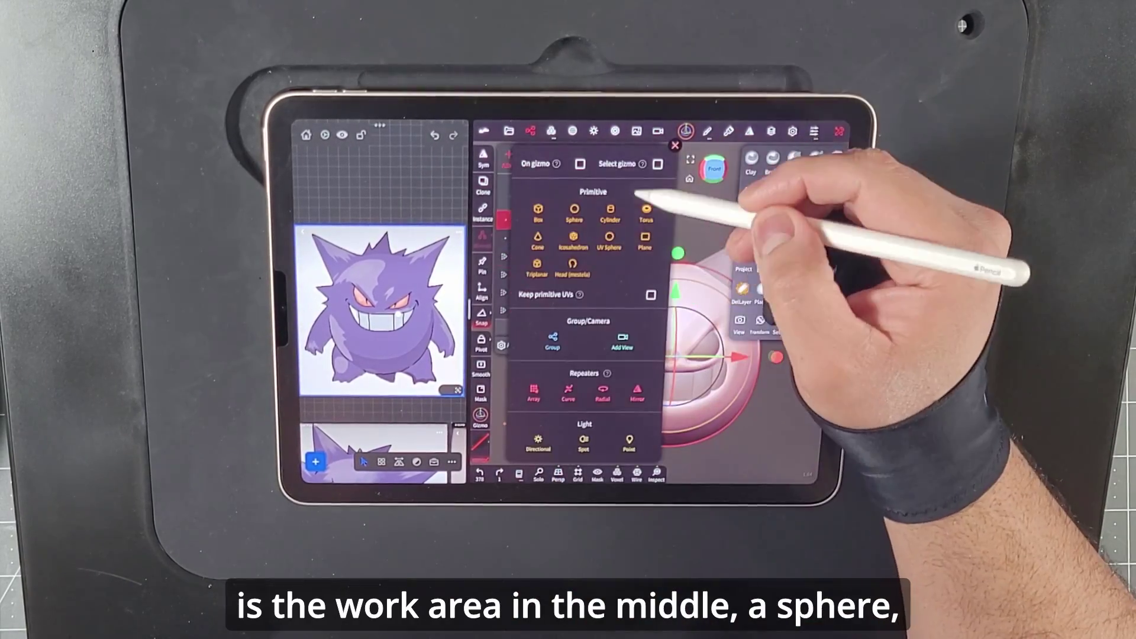